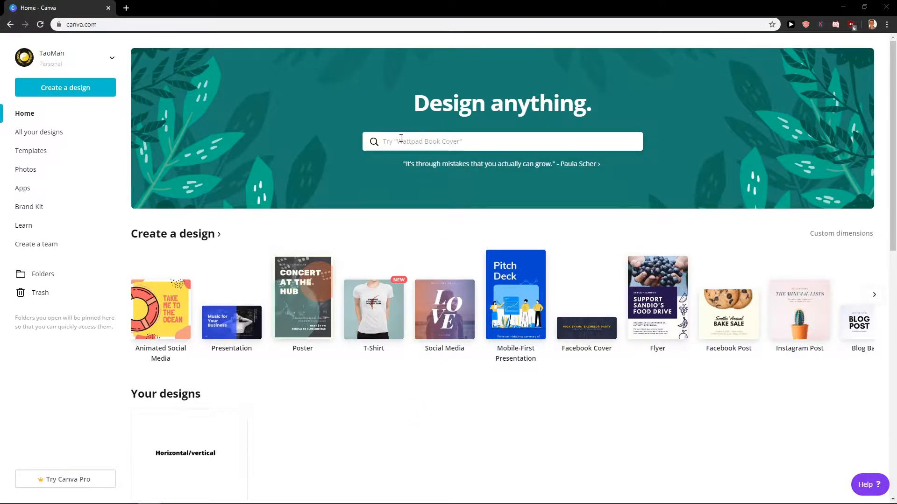
- Create a new blank design of the Logo type
click(100, 25)
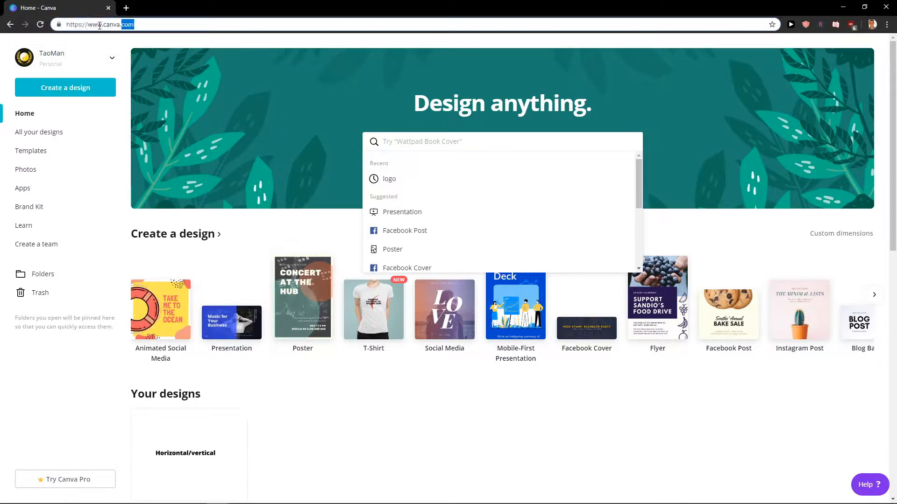
click(97, 101)
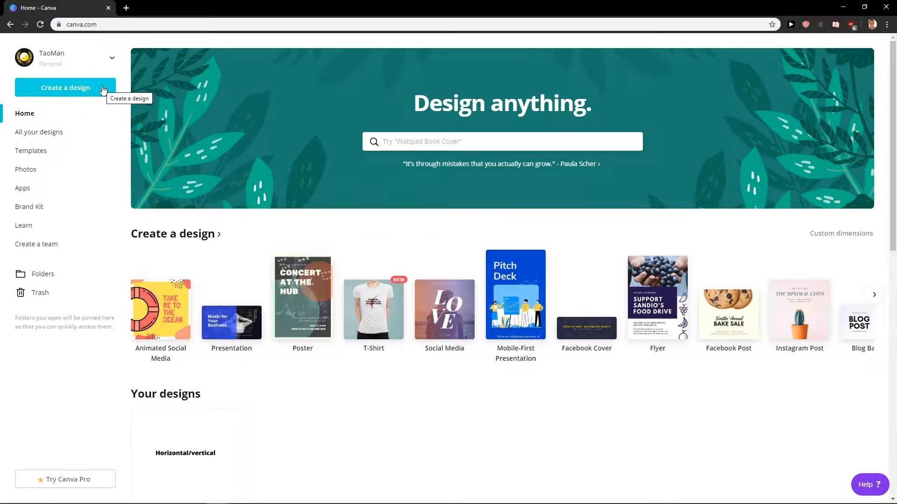
click(104, 90)
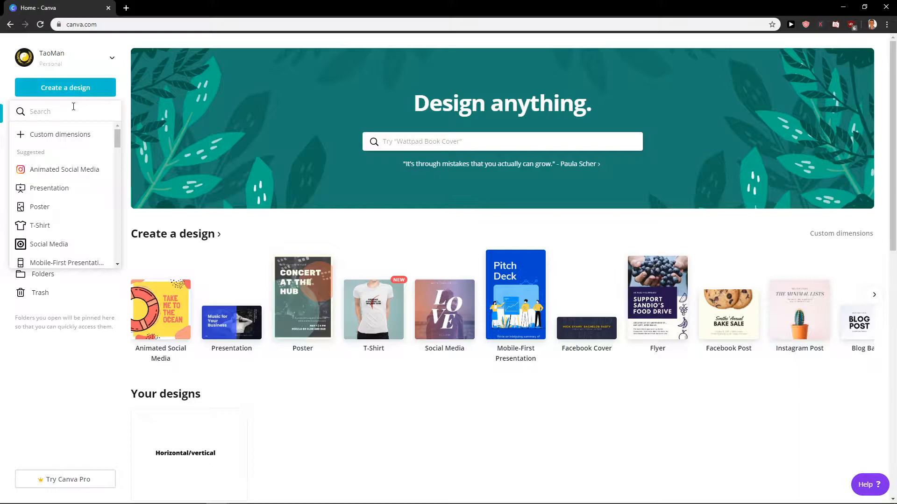
text(logo)
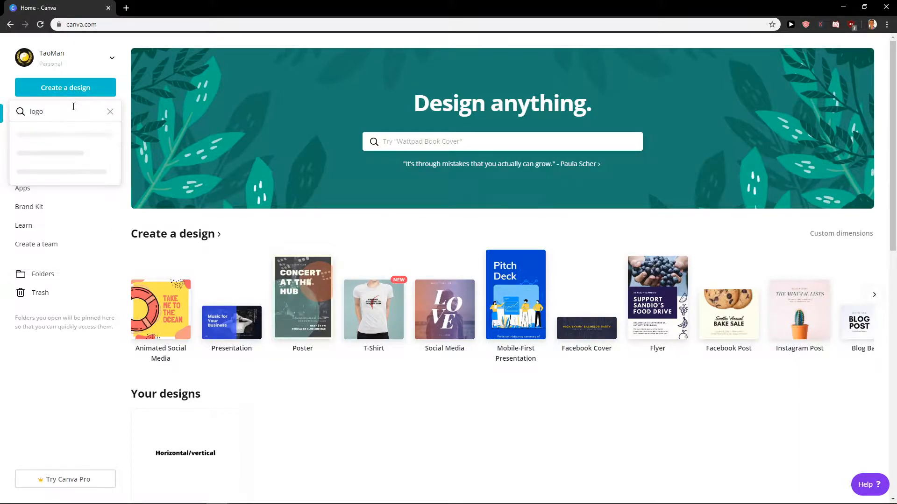
click(71, 136)
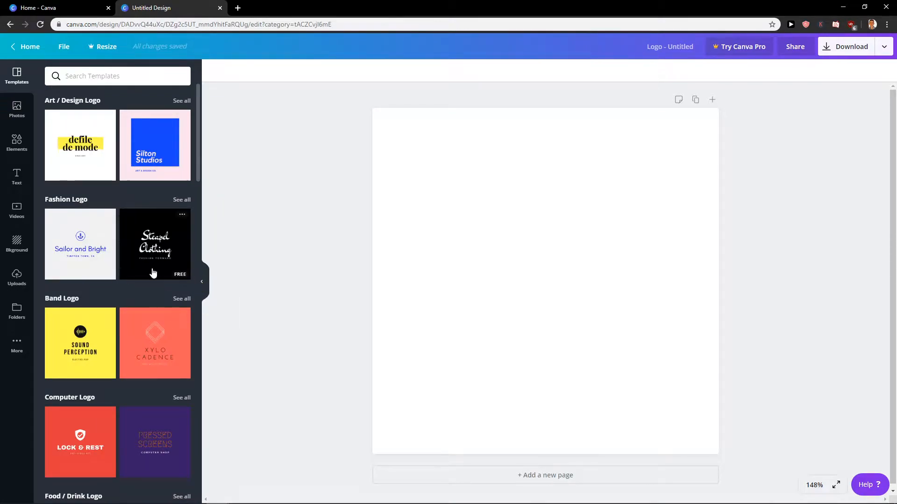
- Examine the categories of logo templates on offer, from Art / Design Logo onwards
scroll(155, 272, down, 9)
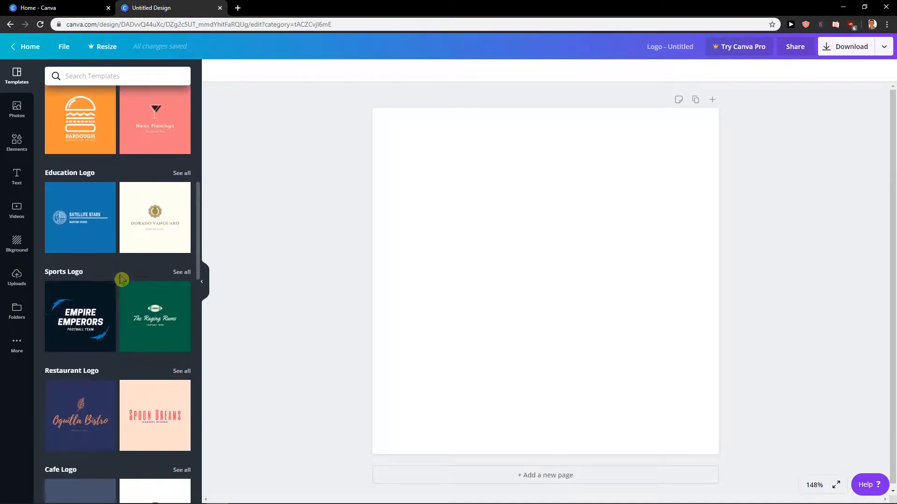
scroll(129, 303, up, 10)
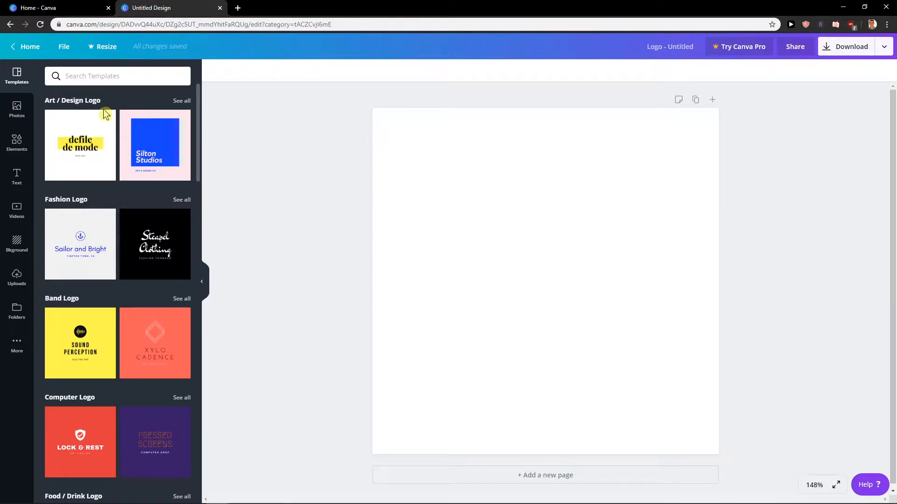
scroll(85, 234, down, 3)
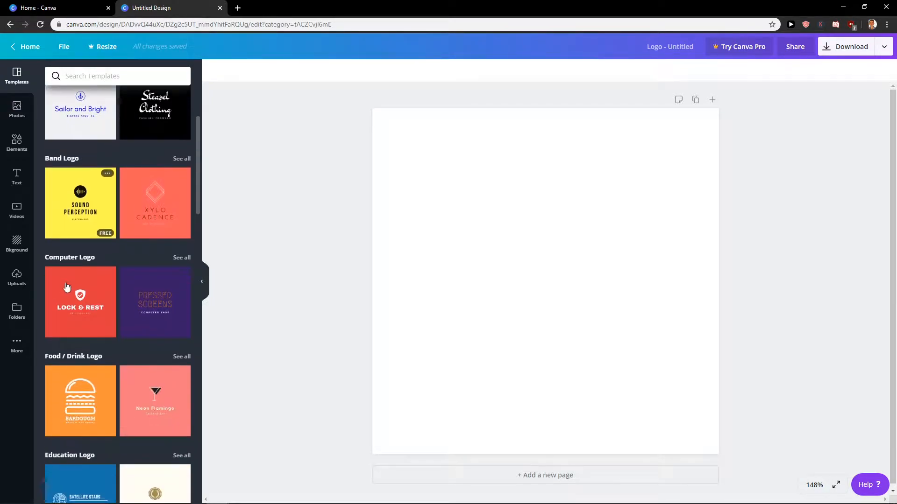
scroll(82, 299, down, 1)
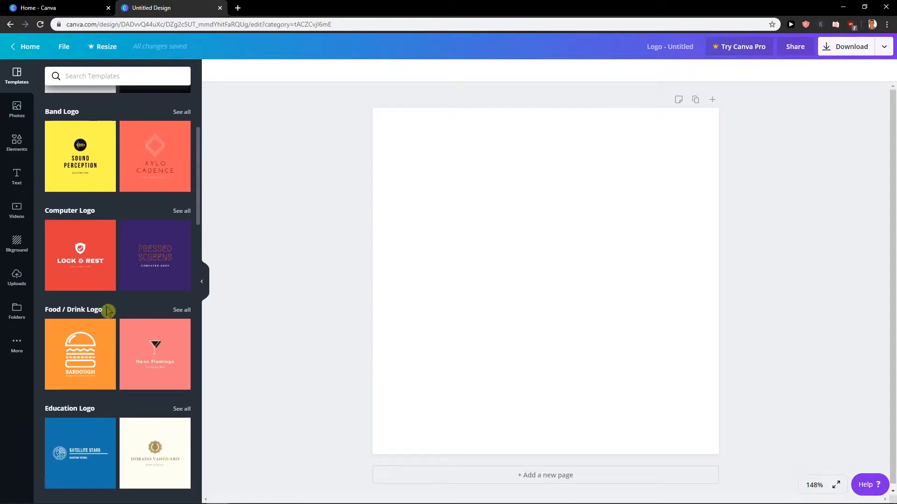
scroll(107, 310, up, 3)
scroll(116, 307, down, 13)
scroll(107, 273, down, 14)
scroll(114, 282, up, 11)
scroll(120, 292, up, 17)
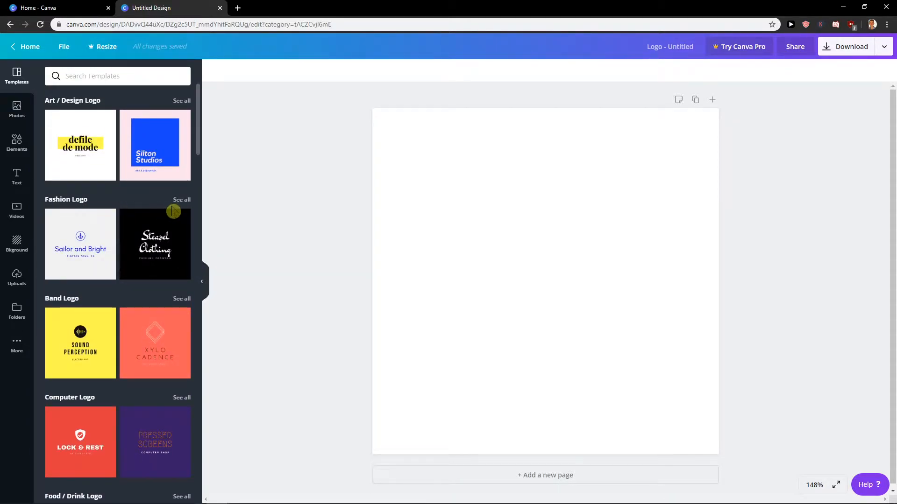
- Look through the full set of Band Logo templates and return to the category overview
click(189, 299)
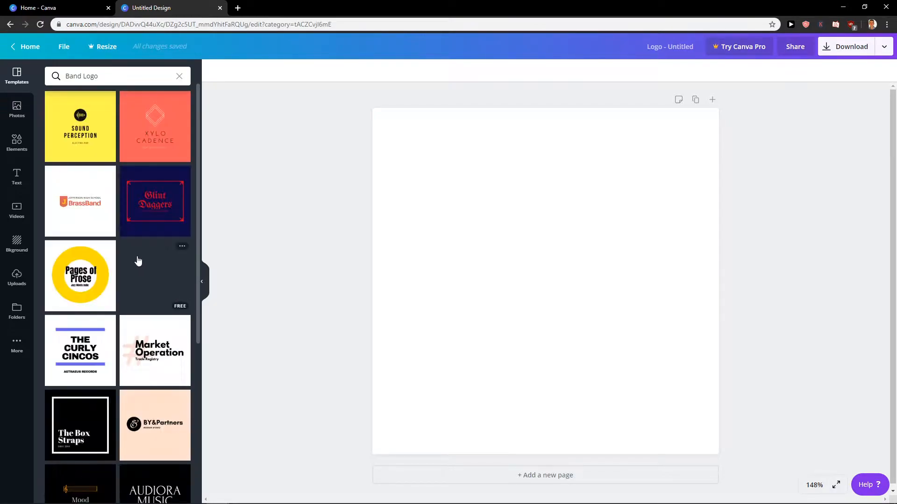
scroll(90, 303, down, 1)
scroll(90, 303, down, 9)
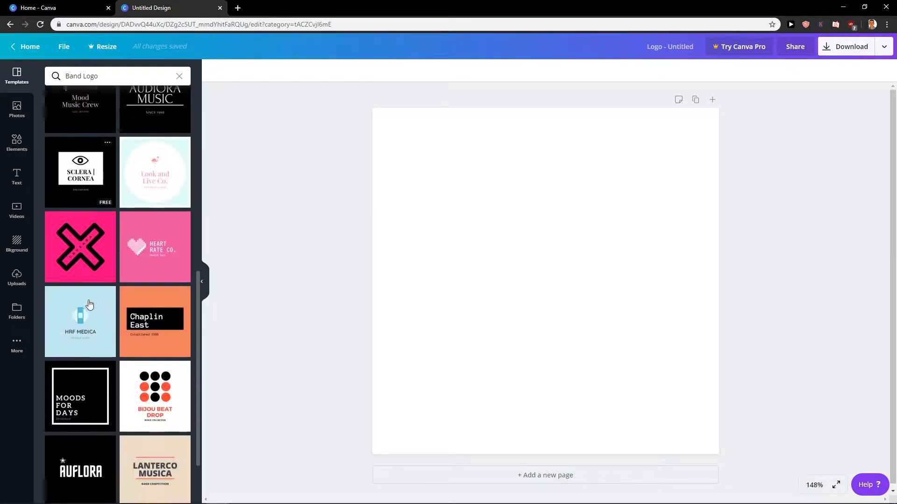
scroll(85, 192, up, 12)
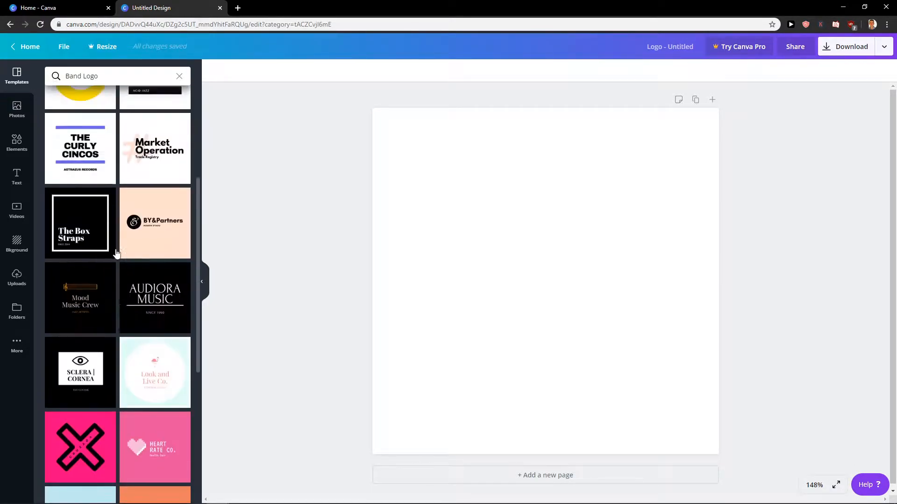
click(10, 24)
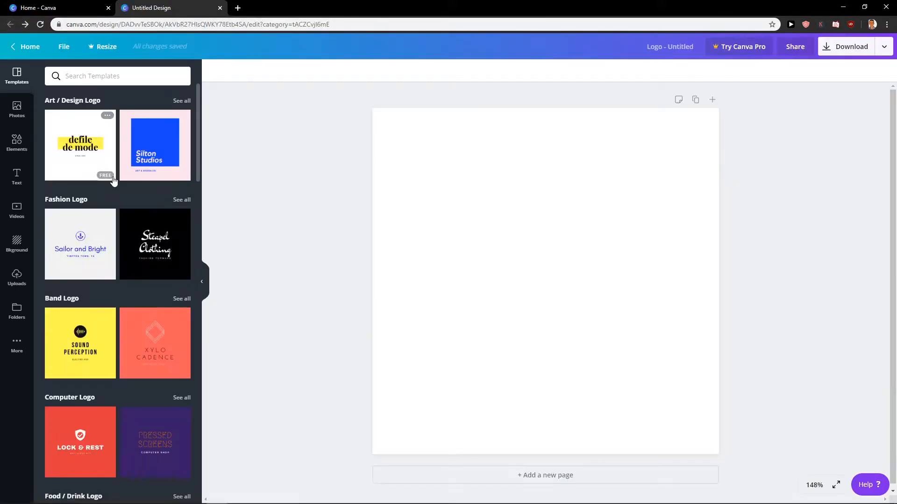
- Open the Food / Drink Logo templates and apply the orange Bardough burger template to the blank page
scroll(94, 201, down, 6)
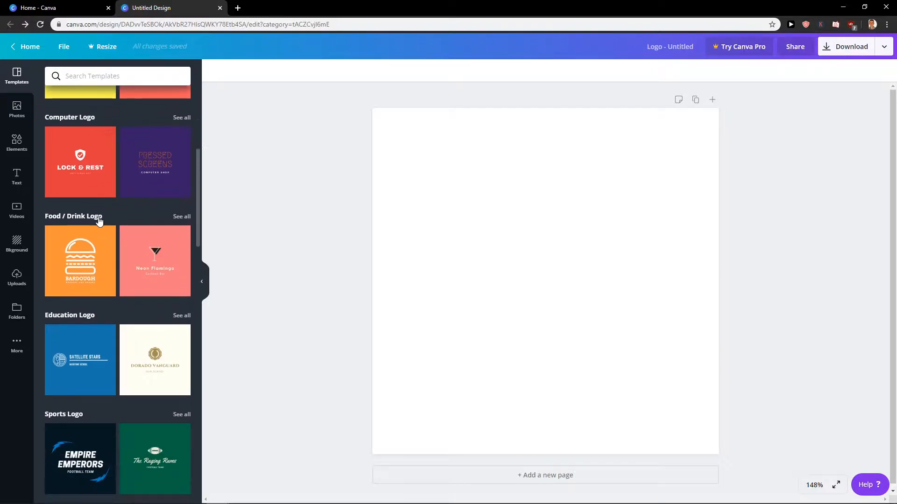
click(99, 220)
scroll(149, 247, down, 1)
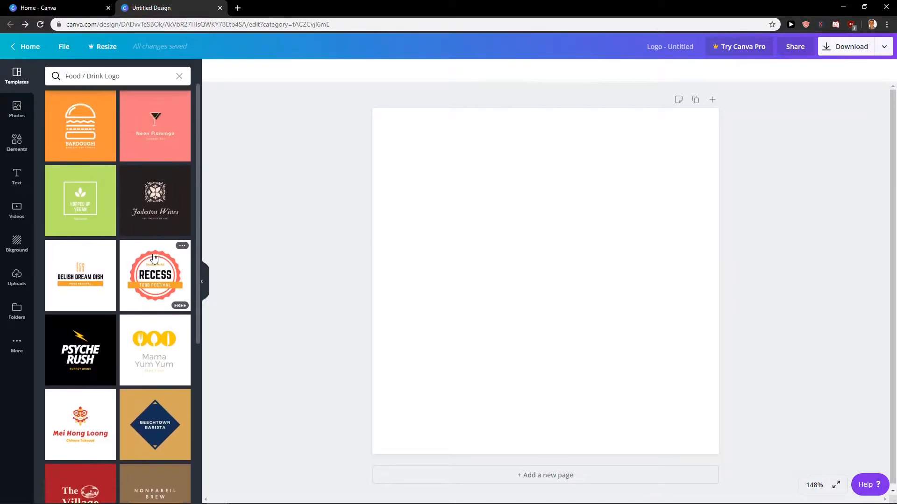
scroll(145, 252, down, 4)
scroll(145, 253, down, 6)
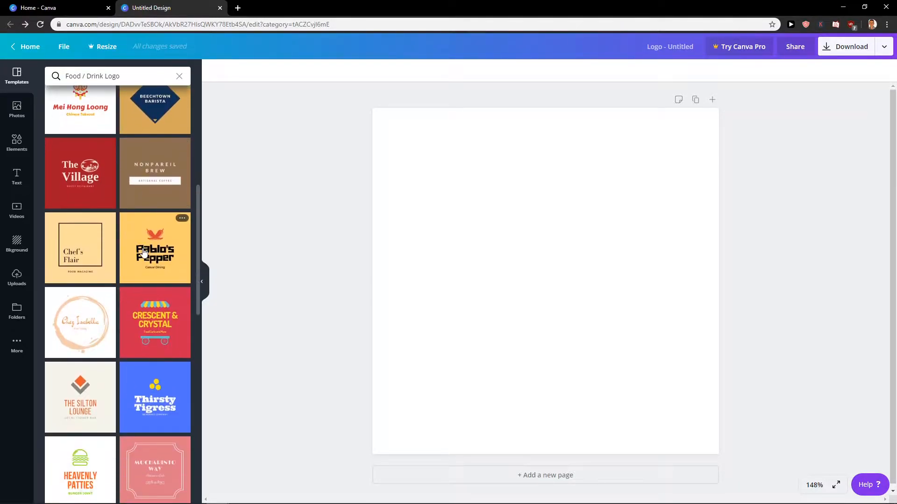
scroll(139, 253, up, 10)
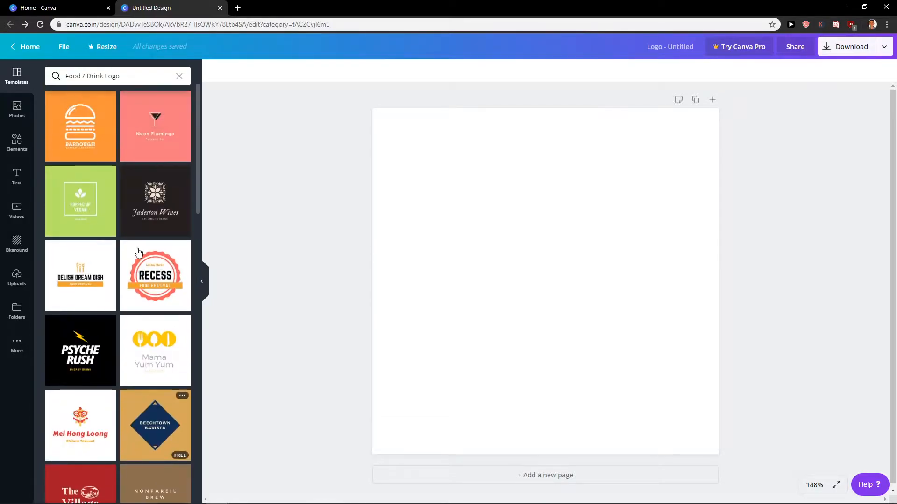
click(94, 121)
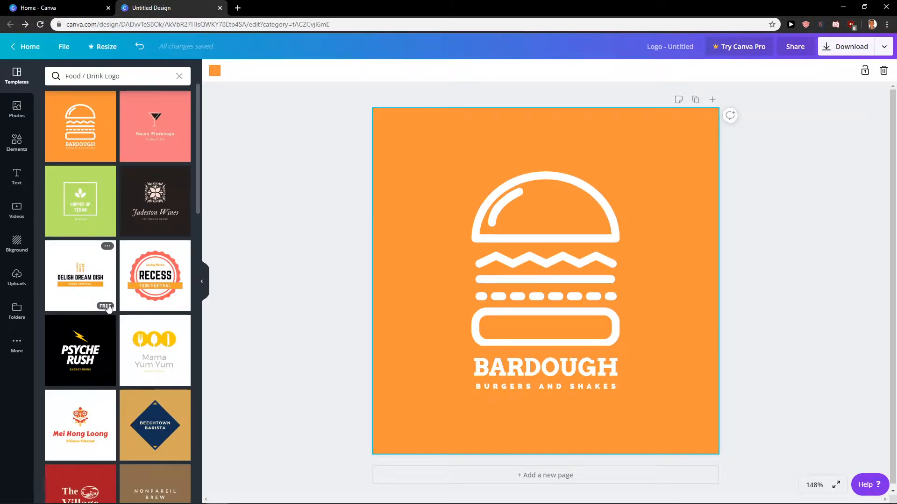
scroll(107, 310, down, 20)
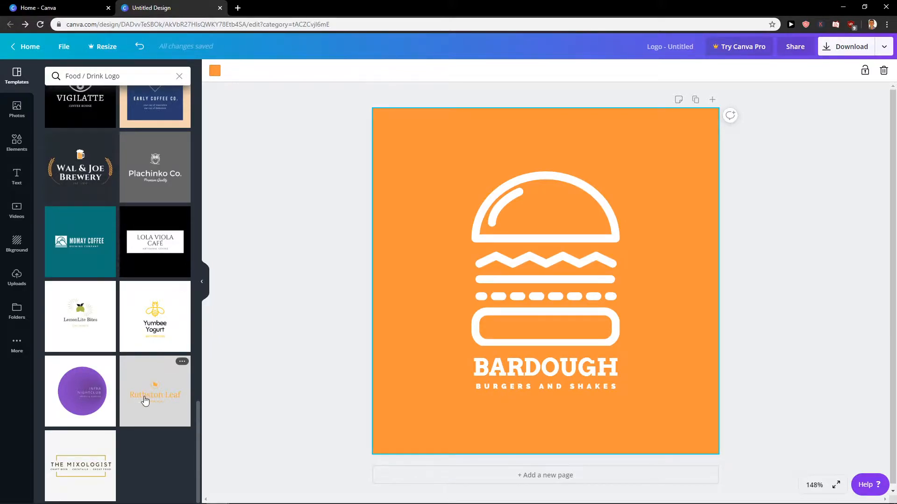
scroll(145, 400, up, 20)
scroll(145, 398, up, 1)
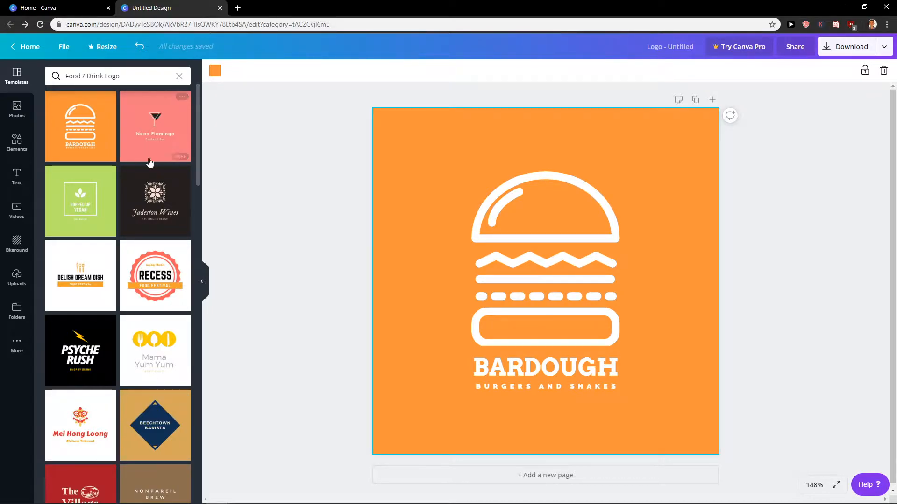
- Select the grouped burger logo and move it slightly higher on the page
click(566, 254)
click(725, 257)
click(546, 279)
click(526, 366)
click(530, 285)
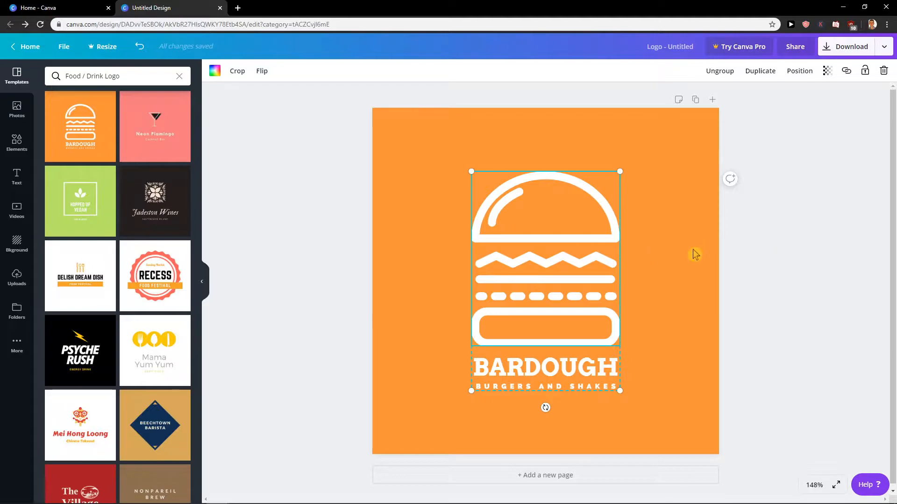
scroll(700, 279, up, 1)
scroll(699, 279, down, 1)
drag(538, 225, 534, 218)
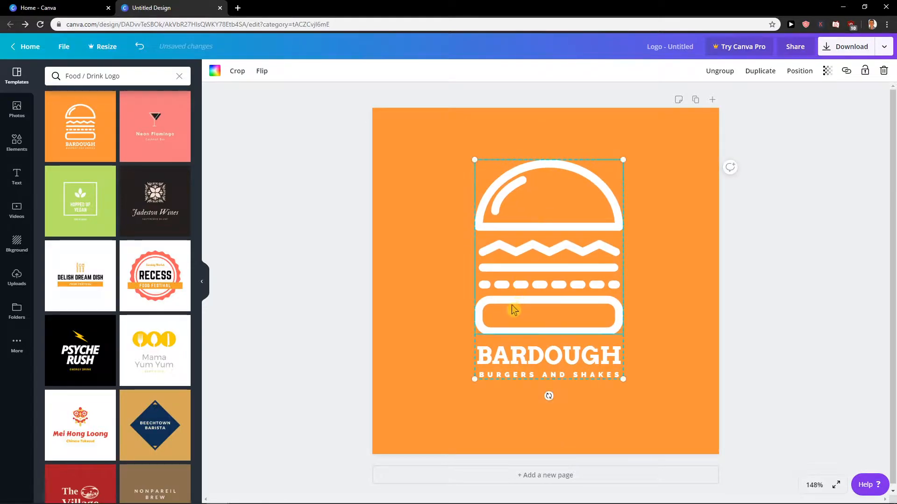
- Replace the BARDOUGH title text with E-BURGER
click(488, 359)
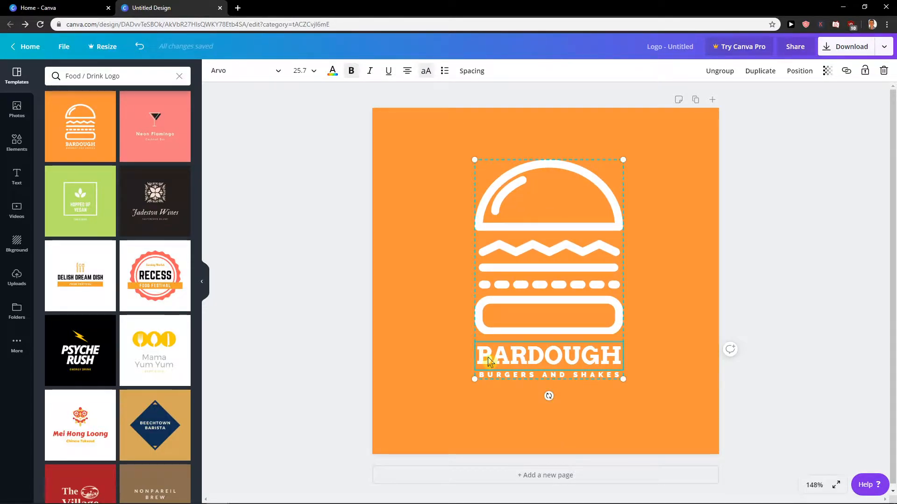
double_click(528, 358)
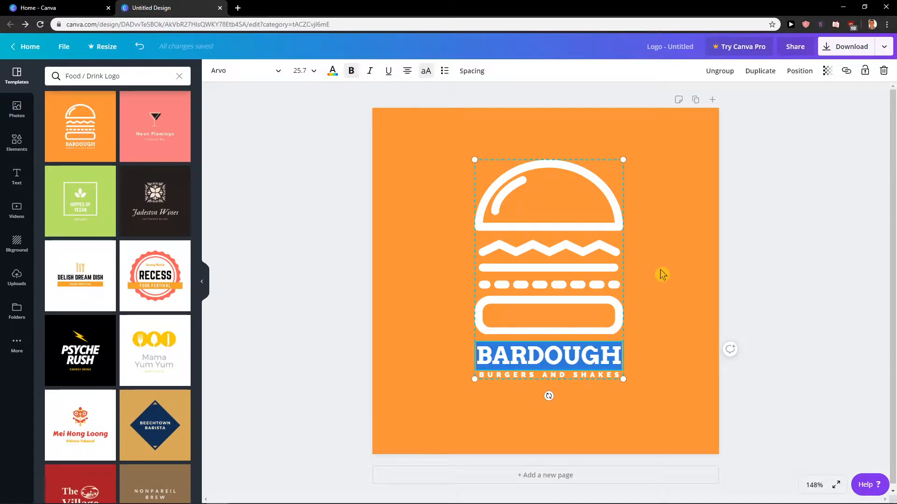
text(E-BURGED)
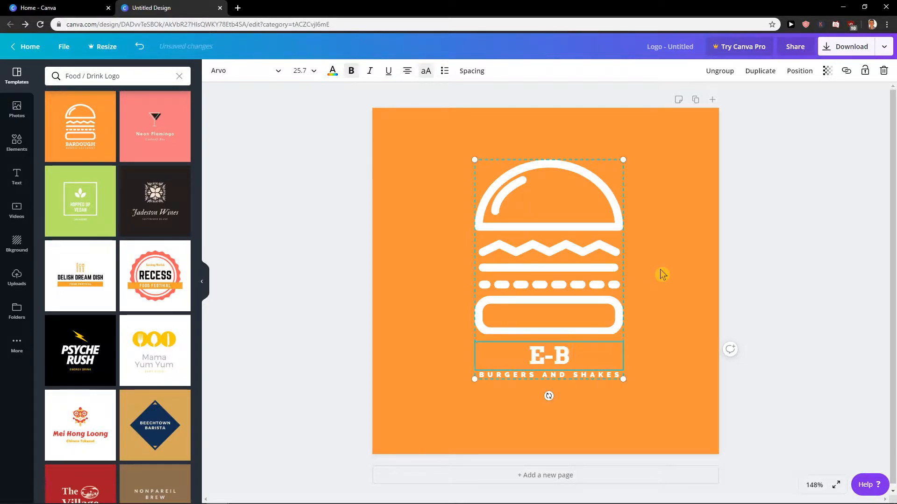
key(BackSpace)
text(R)
- Ungroup the logo and move the burger graphic slightly down, closer to the E-BURGER title
click(538, 286)
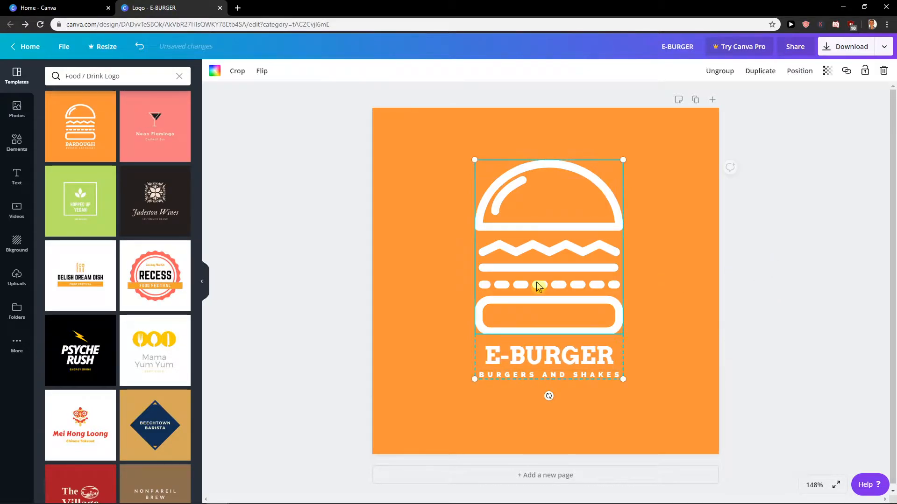
click(722, 71)
click(553, 234)
mouse_move(552, 235)
mouse_down()
mouse_move(560, 234)
mouse_move(552, 237)
mouse_up()
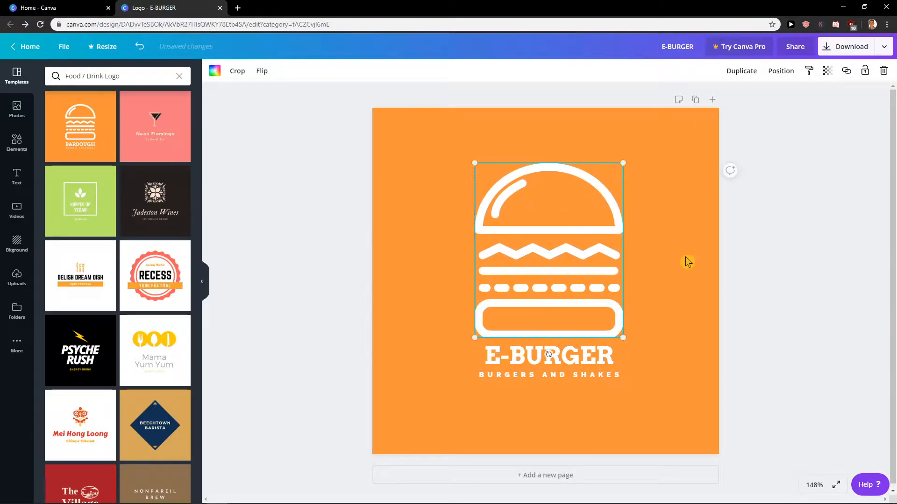
- Enlarge the burger graphic and move it up so it sits above the title
drag(474, 337, 423, 390)
drag(552, 284, 572, 226)
drag(652, 342, 643, 335)
drag(584, 279, 579, 272)
- Move the BURGERS AND SHAKES tagline lower, then enlarge the E-BURGER title and position it just below the burger
click(551, 364)
click(523, 376)
mouse_move(516, 375)
mouse_down()
mouse_move(518, 392)
mouse_move(521, 371)
mouse_up()
click(523, 363)
drag(468, 382, 450, 398)
drag(522, 372, 549, 366)
- Enlarge the tagline to size 8.9, centre it under the title, and shift the burger graphic slightly down to line up with the text
click(537, 390)
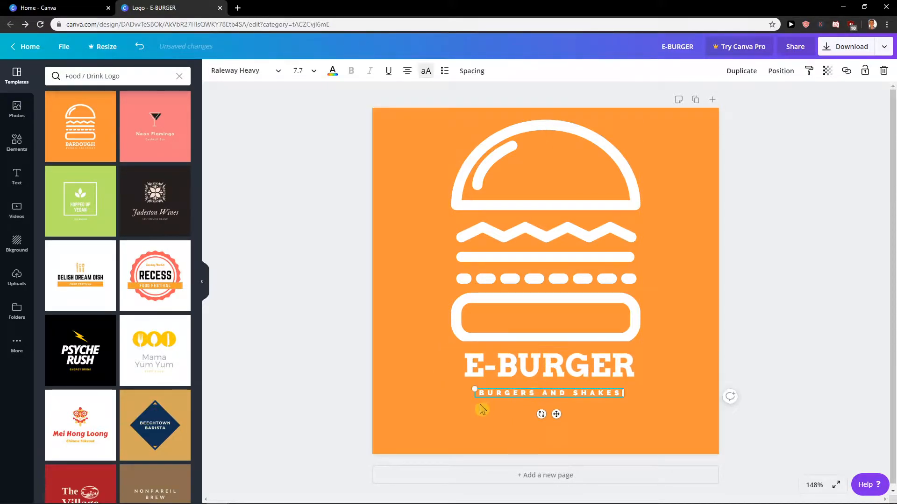
drag(622, 397, 584, 393)
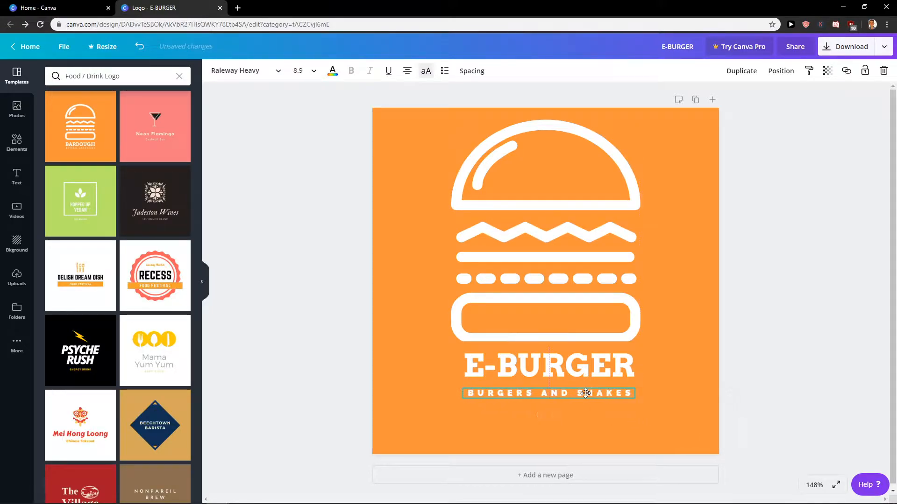
drag(555, 270, 556, 274)
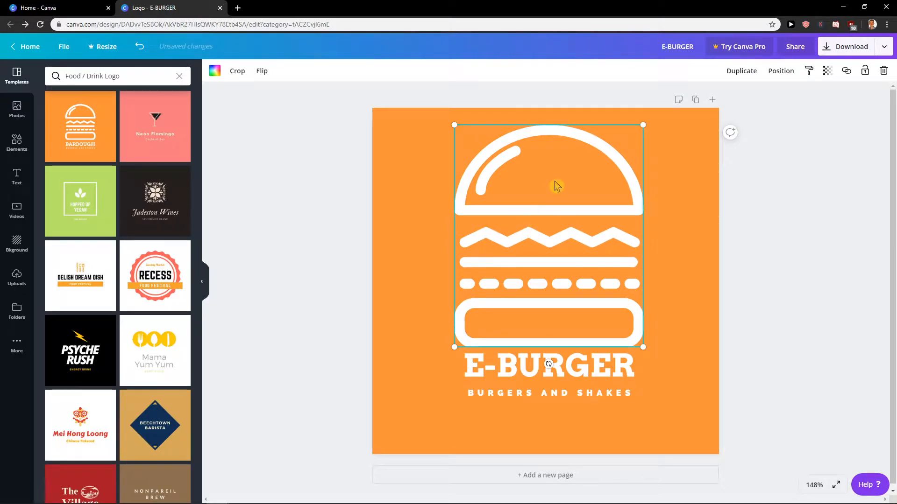
- Try other colours on the burger graphic, including black, and set it back to white
click(215, 71)
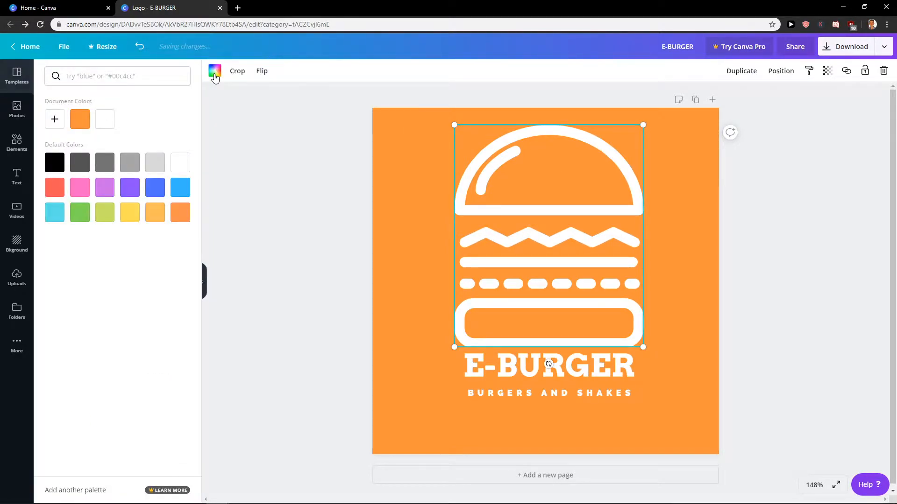
click(105, 164)
click(105, 211)
click(54, 162)
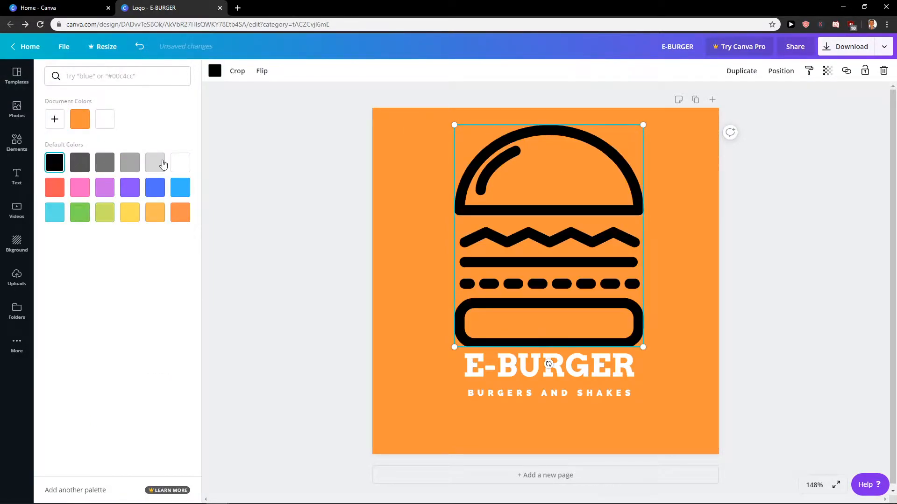
click(185, 162)
click(861, 268)
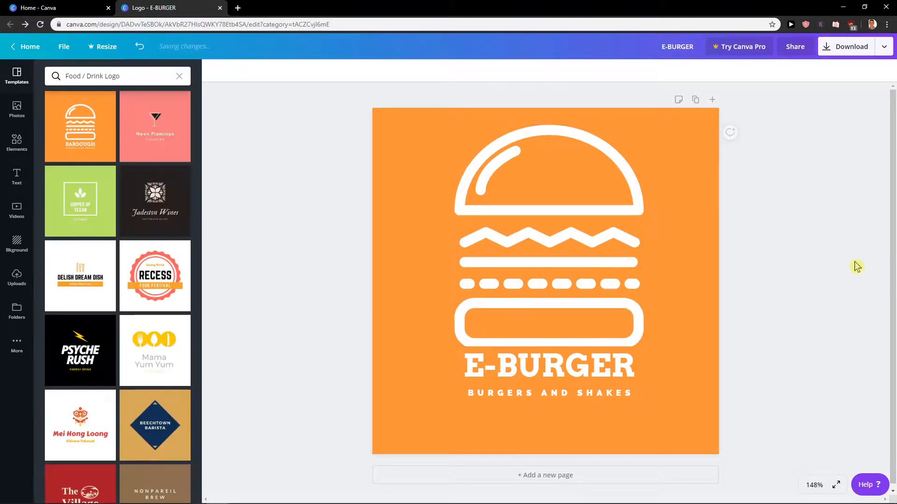
- Shift the burger graphic, the E-BURGER title and the tagline slightly lower on the canvas
click(548, 247)
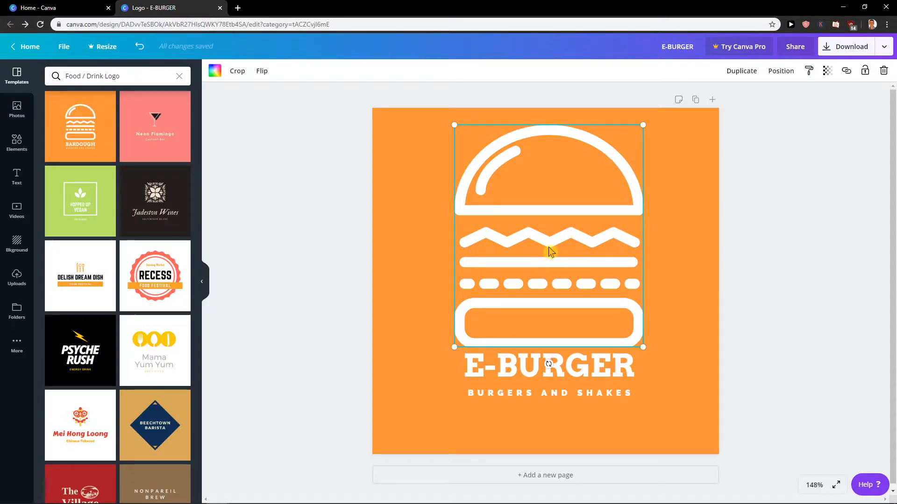
click(534, 367)
click(489, 395)
drag(489, 395, 501, 377)
click(520, 265)
drag(520, 265, 517, 271)
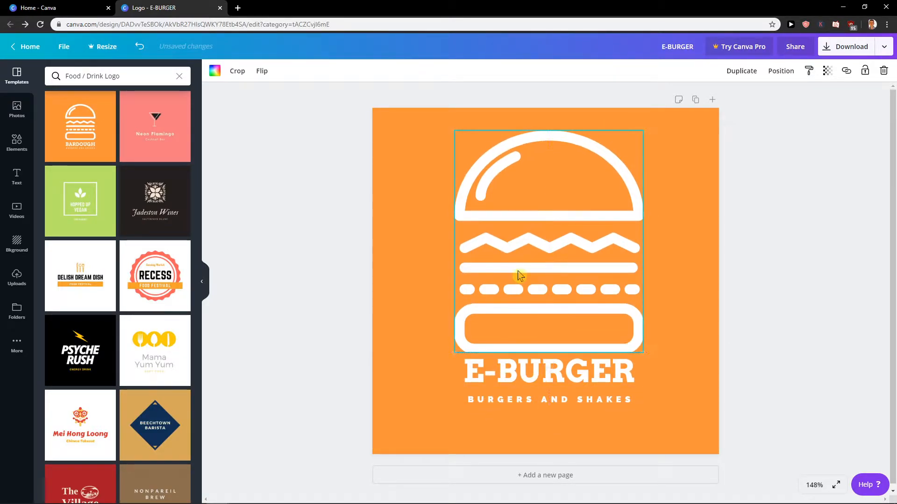
click(758, 264)
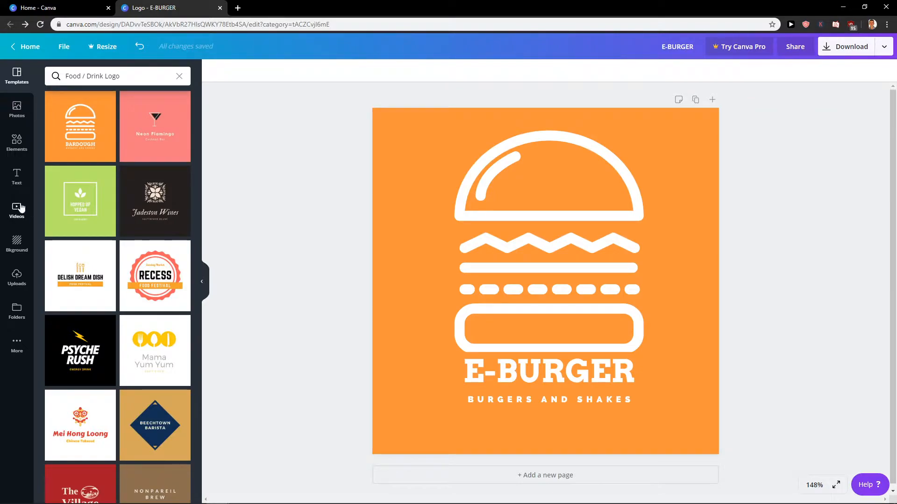
- Search the elements library for "burger" and delete the white burger graphic from the logo
click(16, 157)
click(147, 82)
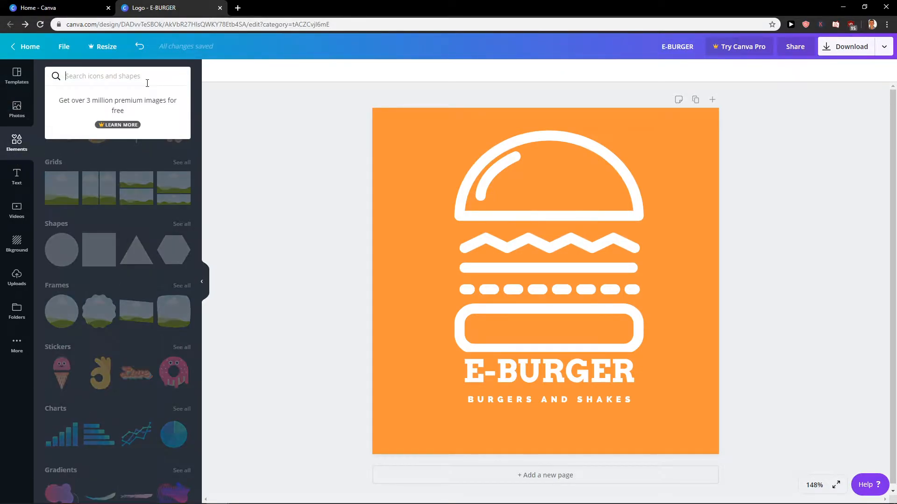
text(burger)
key(Return)
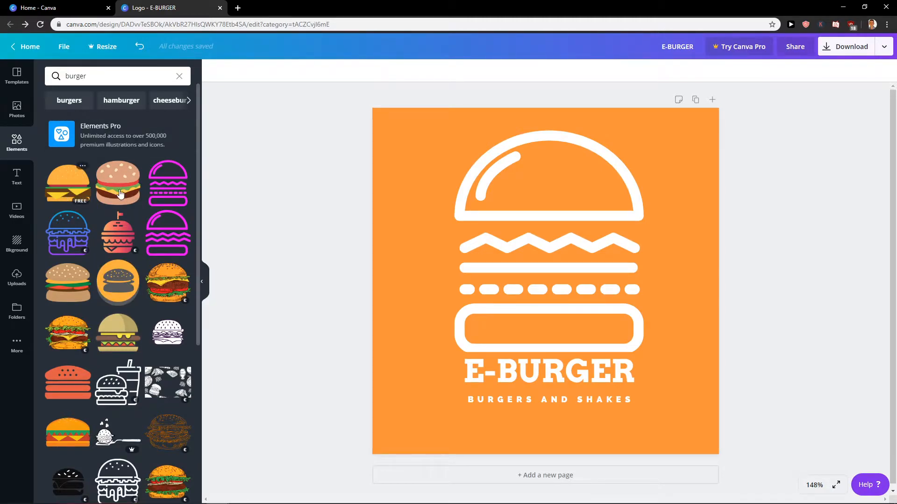
click(556, 257)
key(Delete)
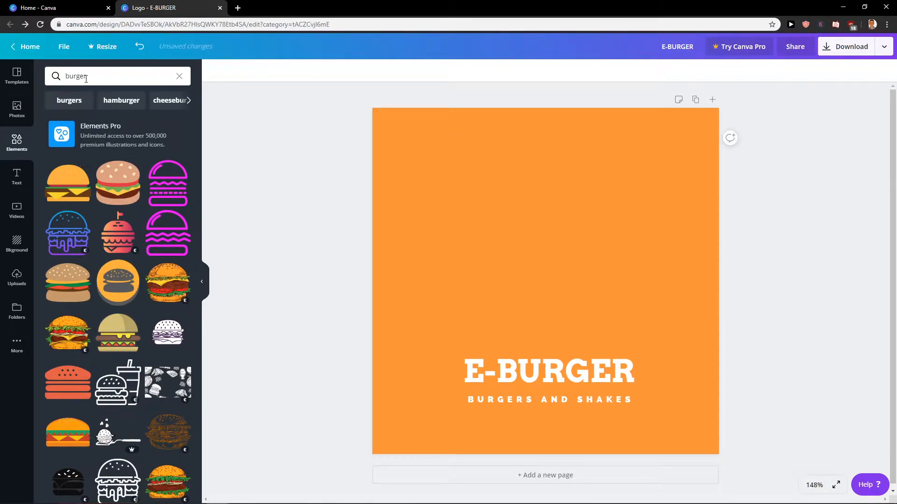
- Try the burger-and-drink outline graphic above the title, and delete it
scroll(134, 218, down, 5)
scroll(133, 218, up, 5)
scroll(135, 219, down, 3)
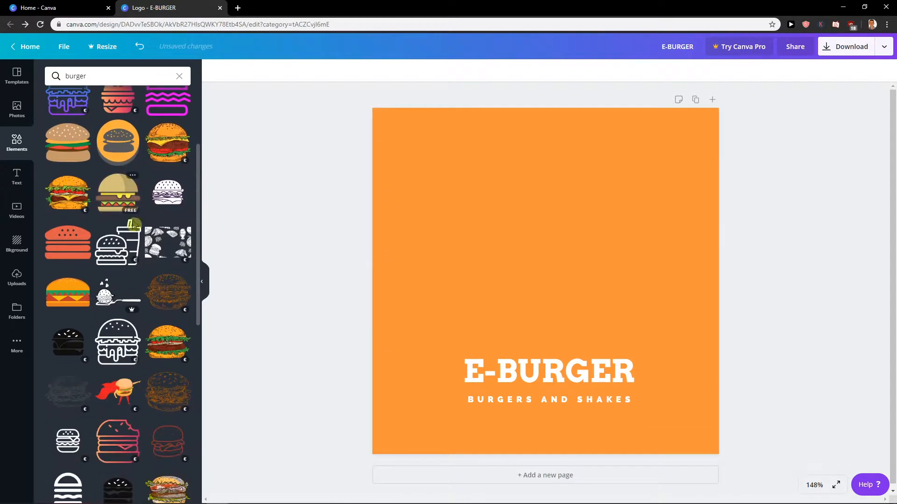
click(117, 250)
scroll(117, 249, down, 1)
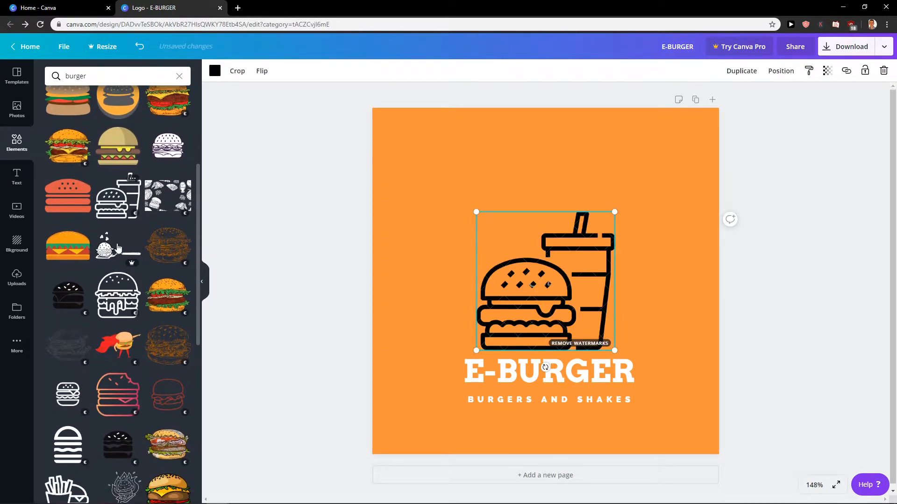
click(540, 251)
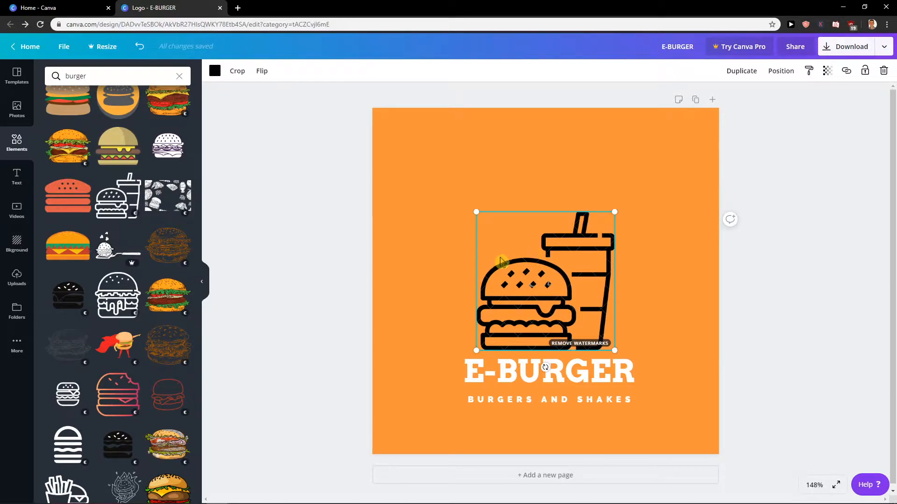
key(Delete)
- Look through more burger graphics, try the flat yellow cheeseburger in the logo, and delete it
scroll(149, 262, down, 10)
scroll(154, 260, up, 6)
scroll(159, 259, up, 7)
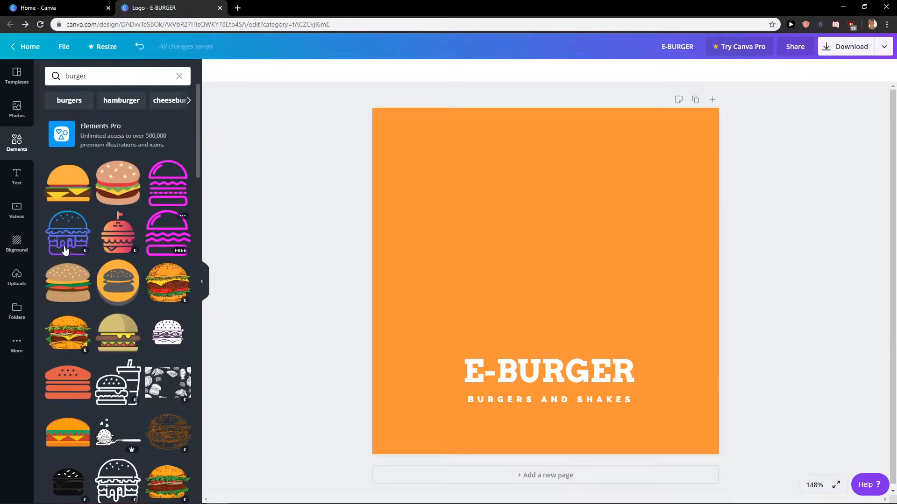
click(77, 188)
key(Delete)
- Add the round badge graphic with the grey burger, enlarge it and centre it above the E-BURGER title
click(125, 277)
drag(519, 279, 539, 237)
drag(501, 310, 455, 351)
drag(526, 284, 527, 280)
- Change the burger badge's yellow circle to white
click(229, 71)
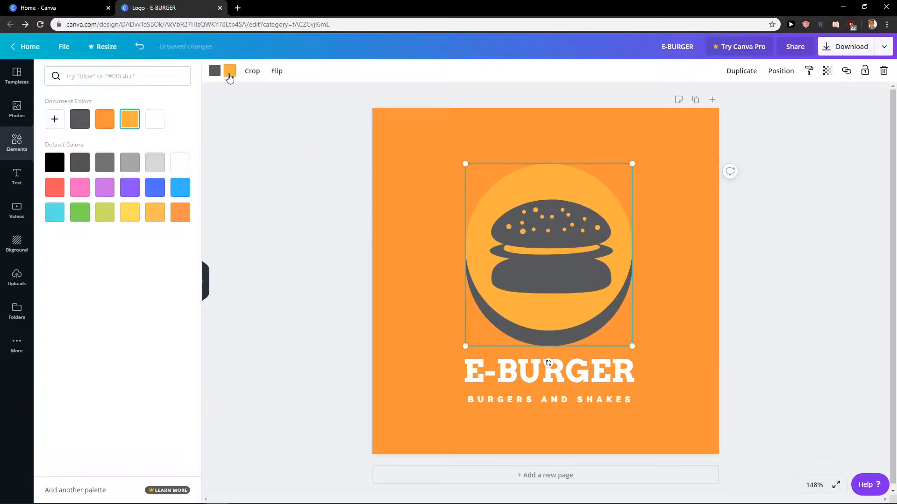
click(183, 165)
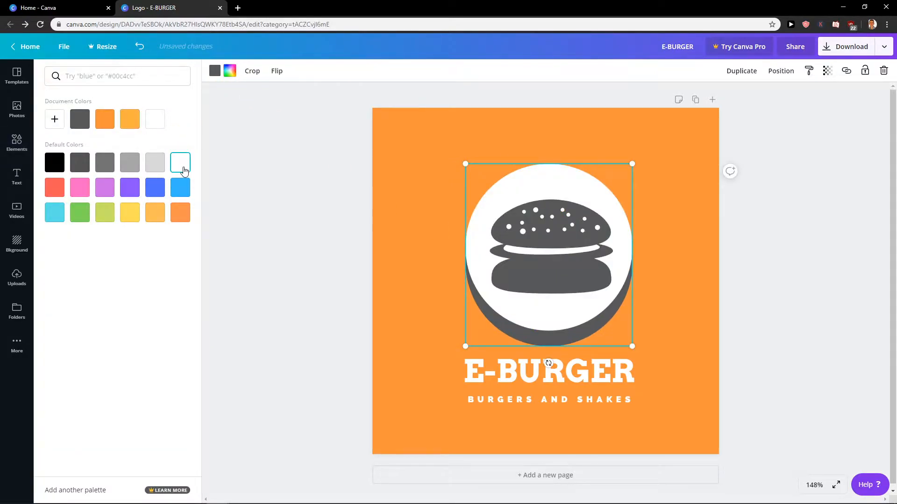
click(414, 250)
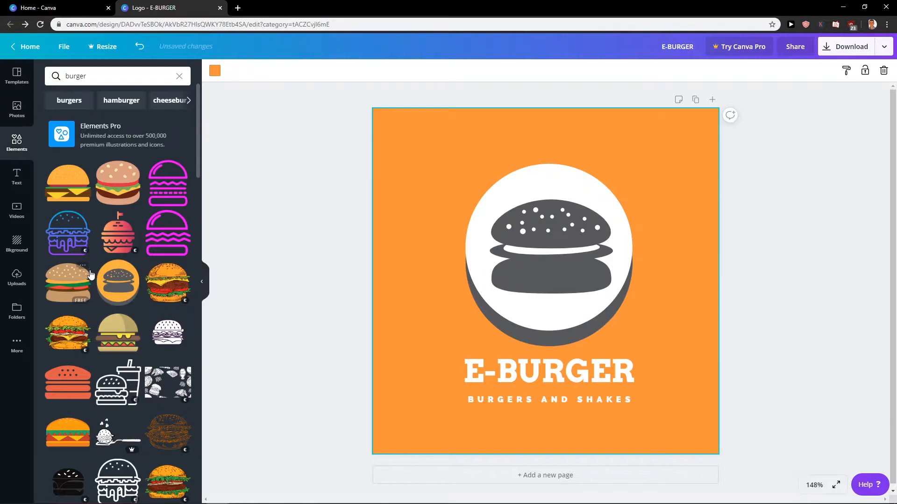
- Browse the burger graphics and replace the round badge with the flat yellow cheeseburger
scroll(152, 381, down, 10)
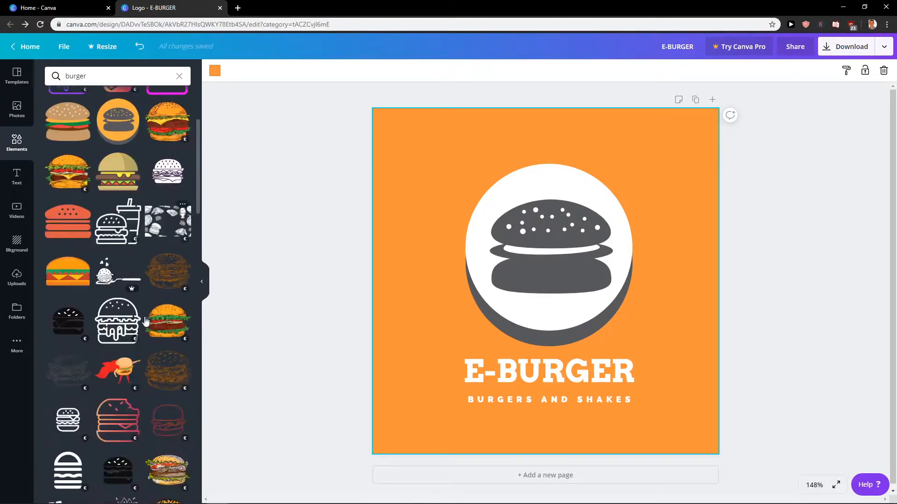
scroll(137, 314, down, 10)
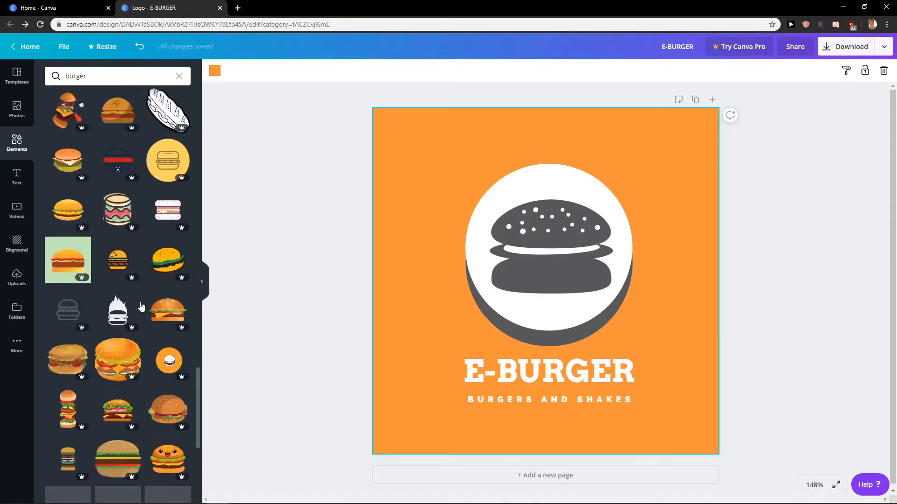
scroll(141, 304, down, 10)
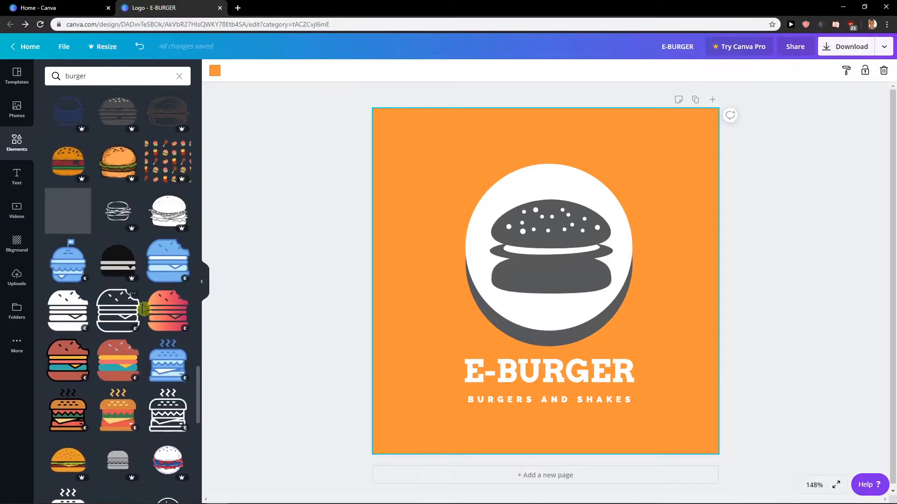
scroll(147, 304, up, 20)
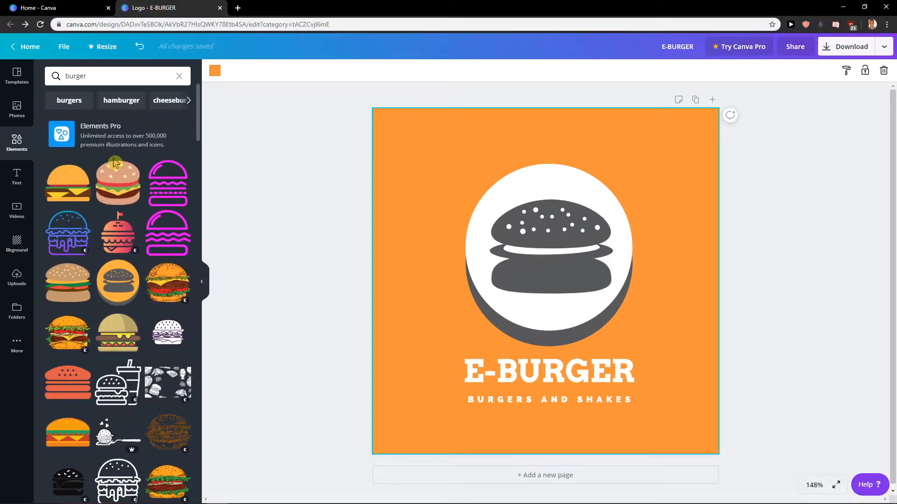
click(71, 189)
click(499, 192)
key(Delete)
- Move the cheeseburger graphic up, enlarge it and centre it just above the E-BURGER title
click(556, 251)
drag(555, 251, 559, 234)
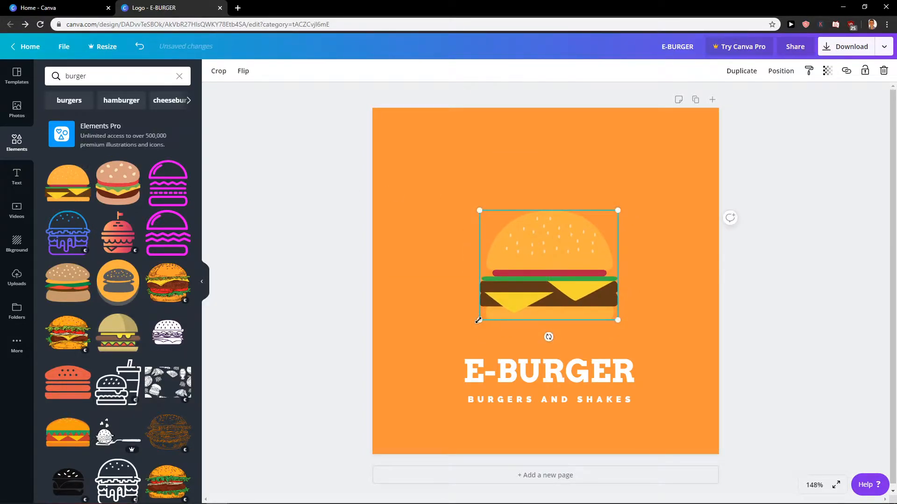
drag(478, 320, 454, 338)
drag(525, 281, 540, 271)
- Apply the dark grey-to-black gradient as the logo background and look through the other available backgrounds
click(22, 247)
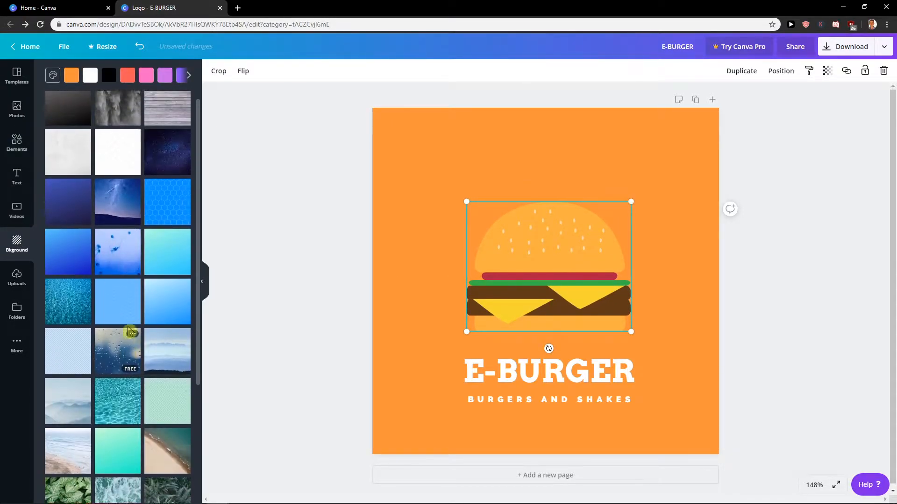
click(63, 126)
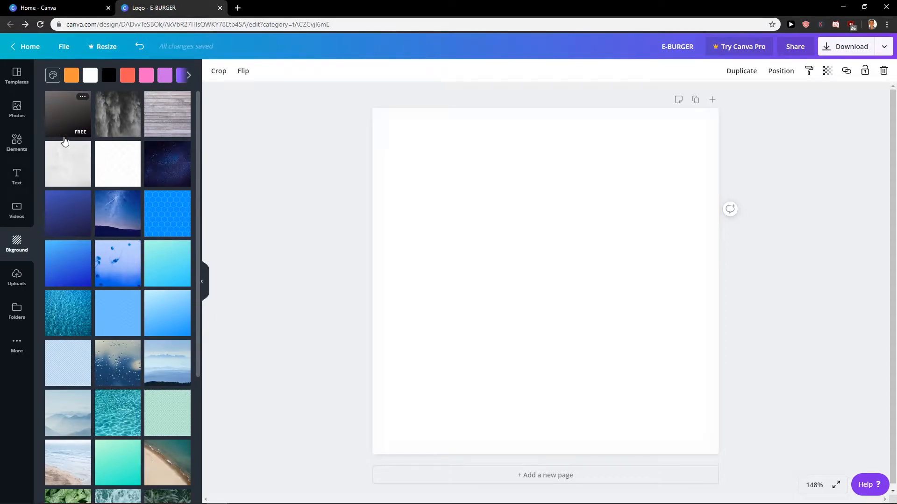
scroll(140, 252, down, 2)
scroll(140, 254, down, 3)
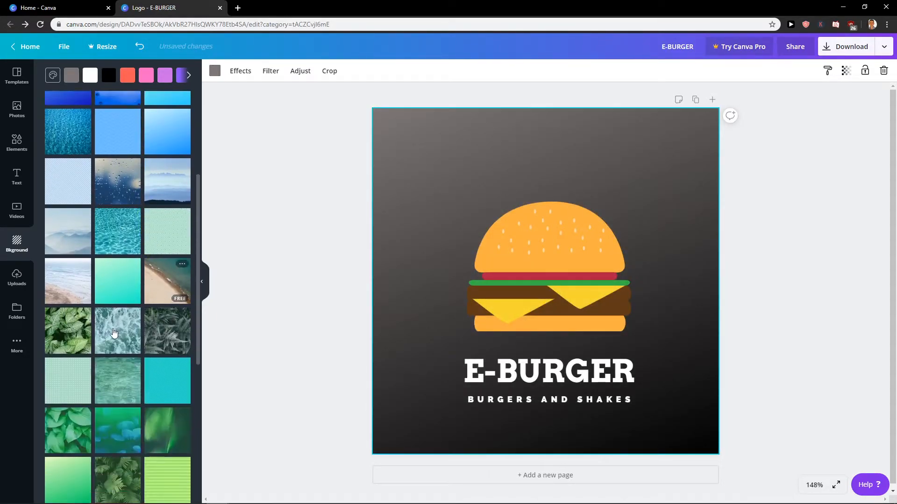
scroll(114, 252, up, 5)
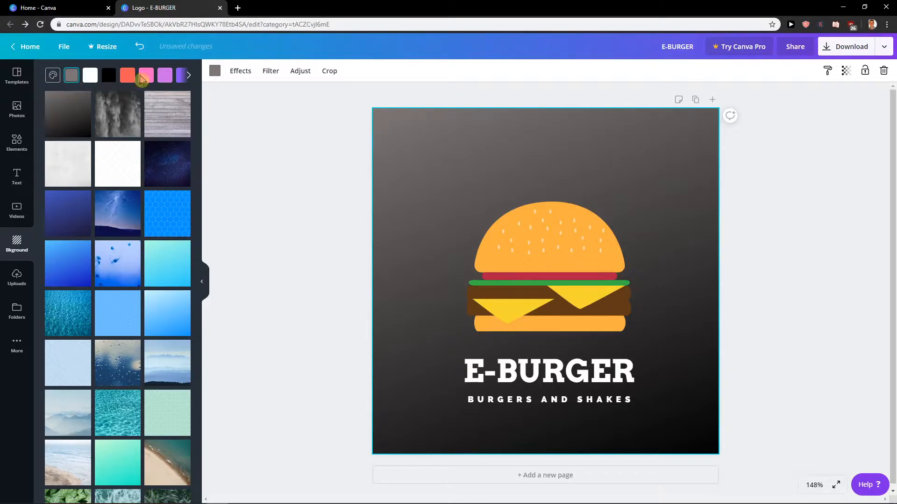
scroll(166, 250, down, 10)
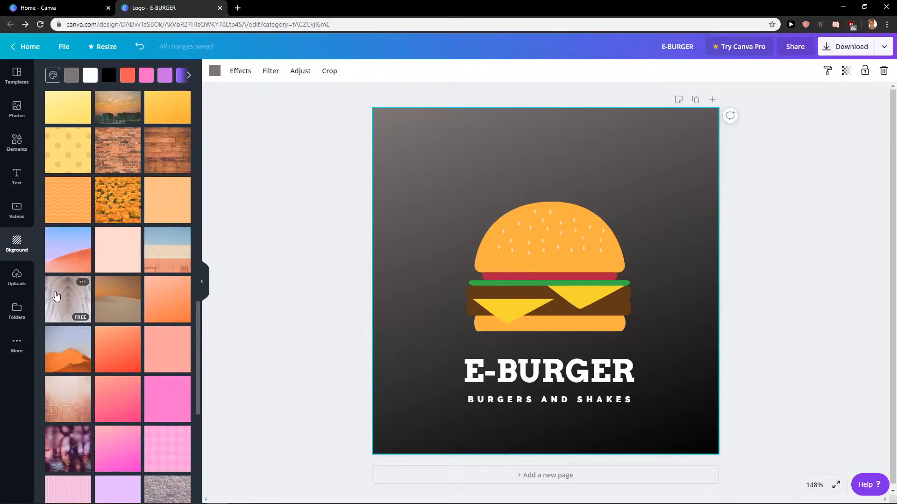
scroll(65, 336, down, 10)
scroll(54, 306, up, 15)
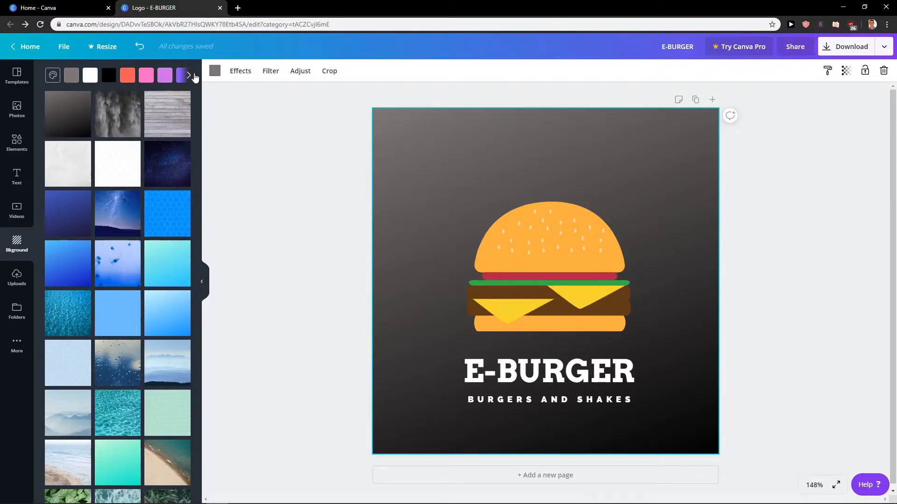
- Try plain yellow and turquoise colours and the starry night sky image as the logo background
click(189, 75)
click(162, 78)
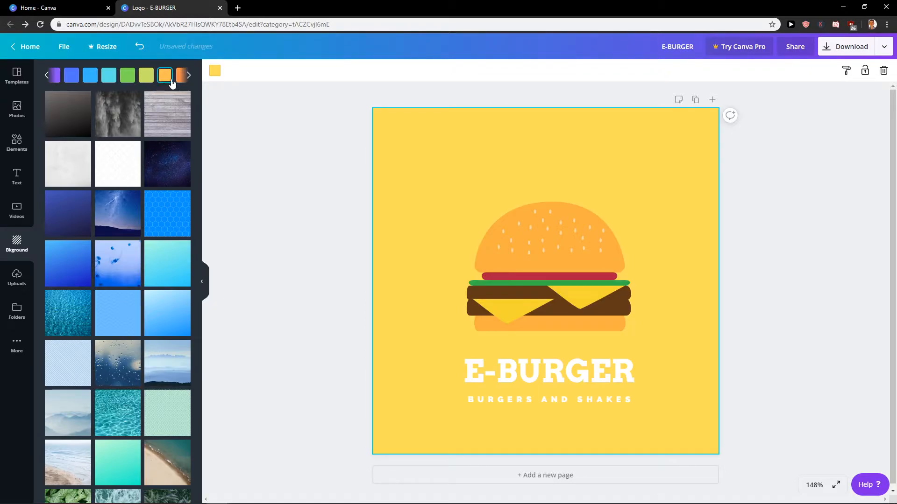
click(171, 82)
click(188, 77)
click(169, 81)
click(87, 82)
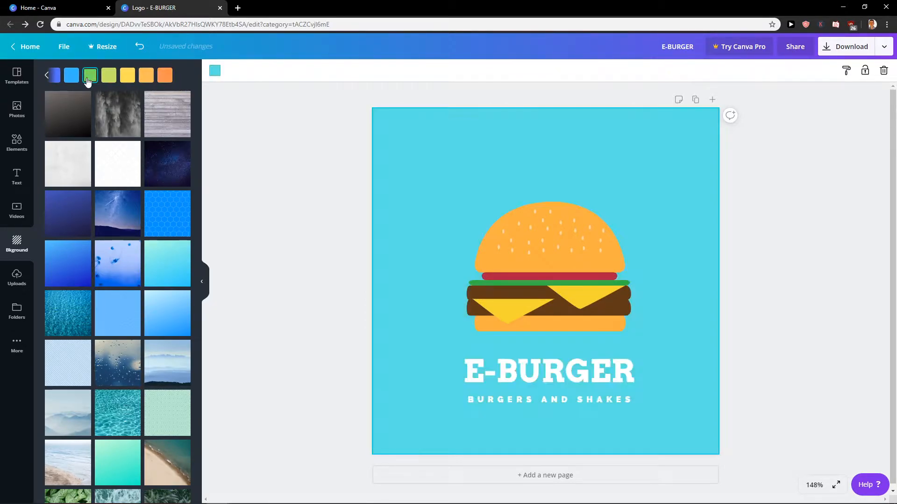
click(159, 178)
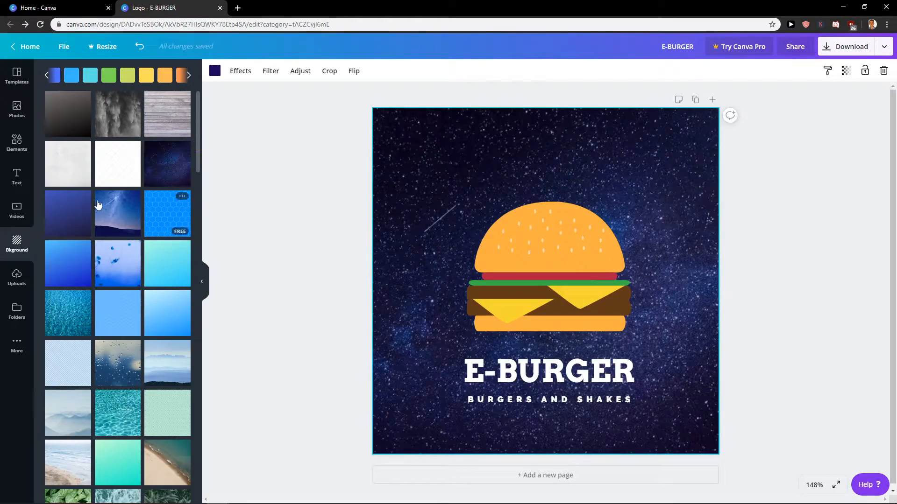
- Search Google for "color wheel" in a new browser tab
click(239, 11)
text(c)
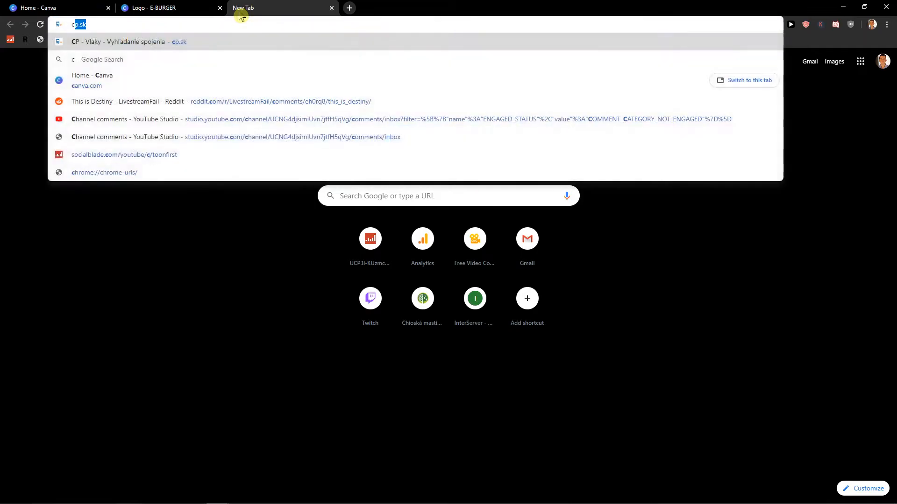
text(olor aplle)
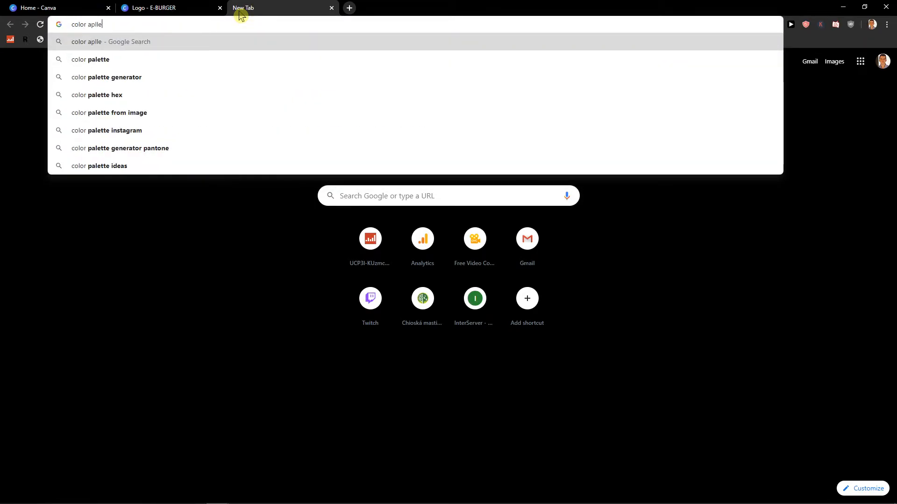
key(BackSpace)
key(BackSpace)
text(wh)
key(Return)
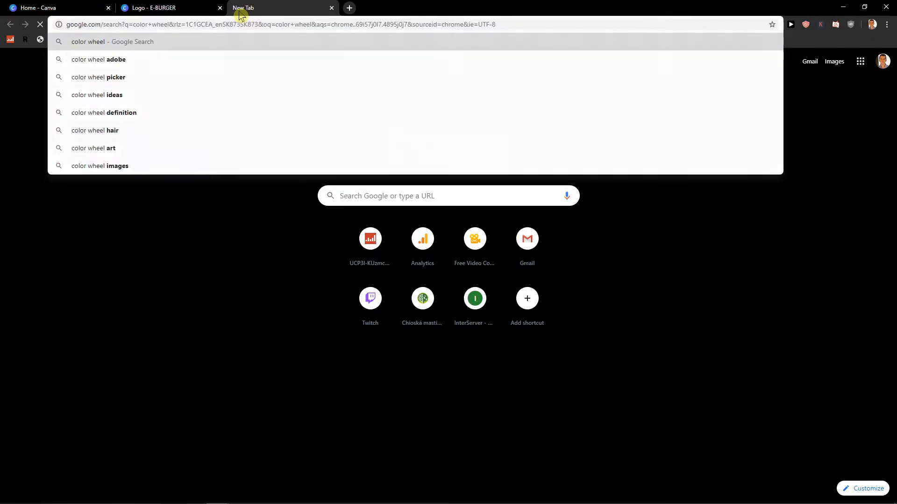
- Return to the E-BURGER logo design and set its background to the dark grey-to-black gradient
click(142, 9)
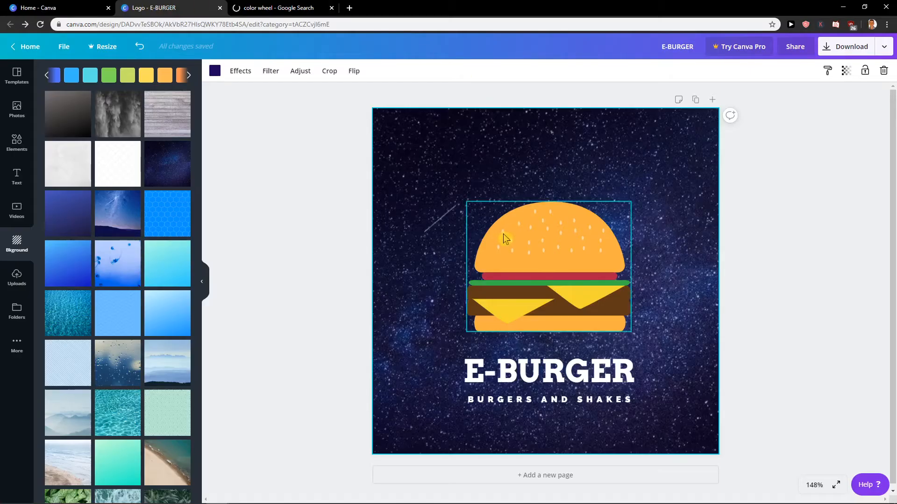
click(53, 125)
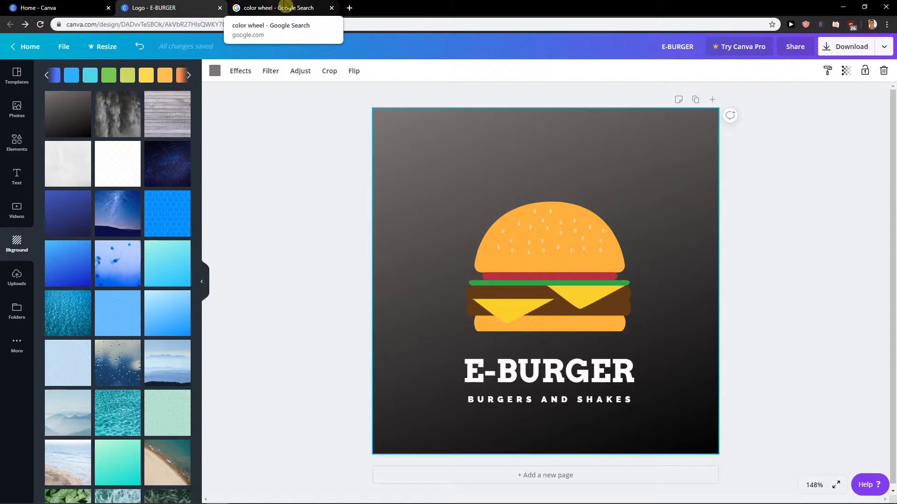
- Look through the Google image results for color wheels and open the labelled Real Men Real Style wheel
click(265, 7)
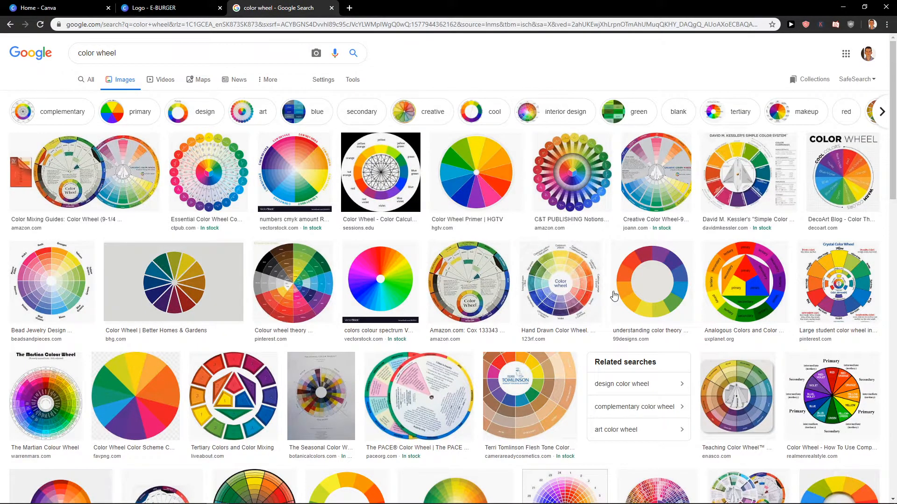
scroll(767, 263, down, 1)
scroll(767, 264, down, 5)
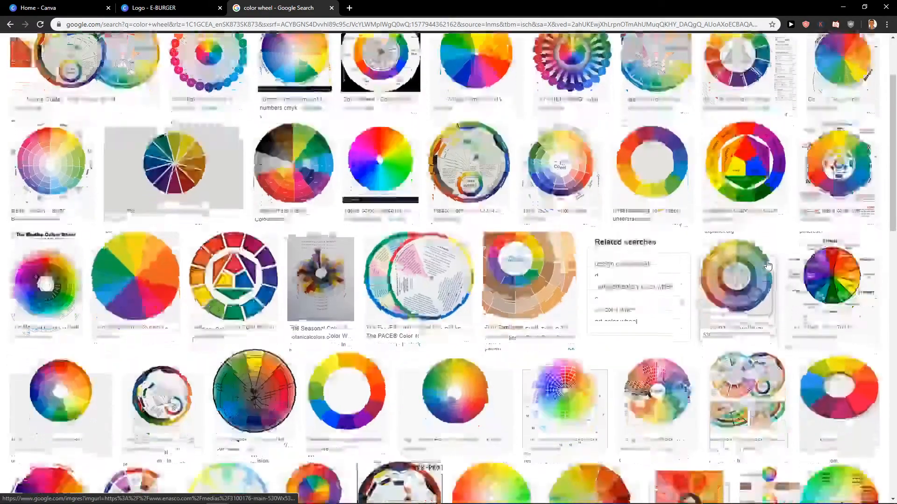
scroll(616, 377, down, 2)
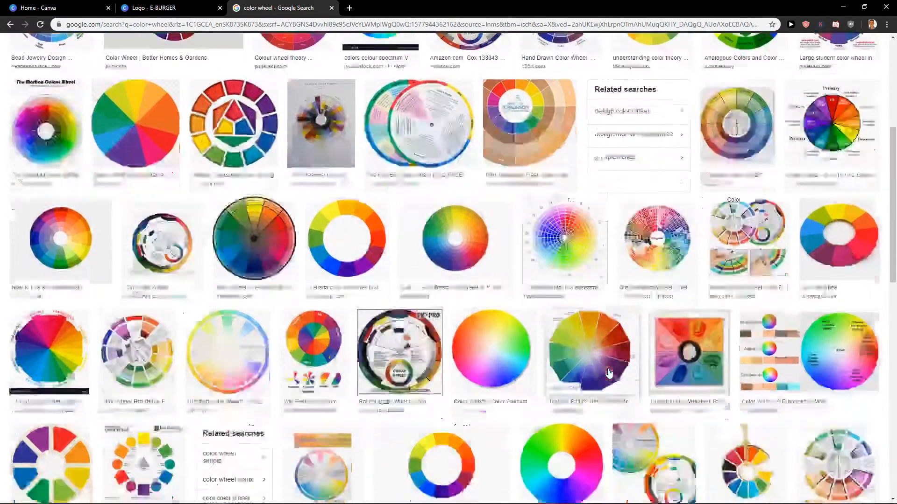
scroll(611, 375, up, 5)
scroll(608, 372, up, 1)
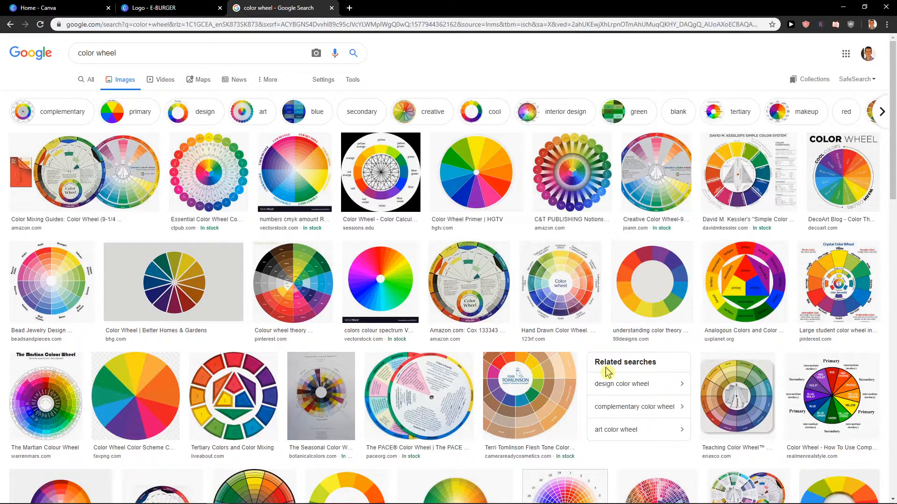
scroll(607, 372, down, 4)
click(832, 208)
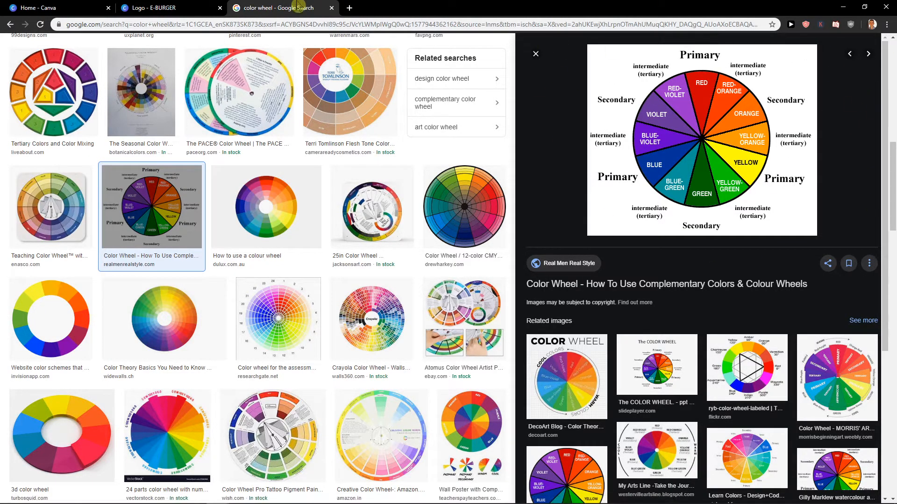
- Return to Canva, leave the E-BURGER design for the home page and create a new blank logo design
click(168, 8)
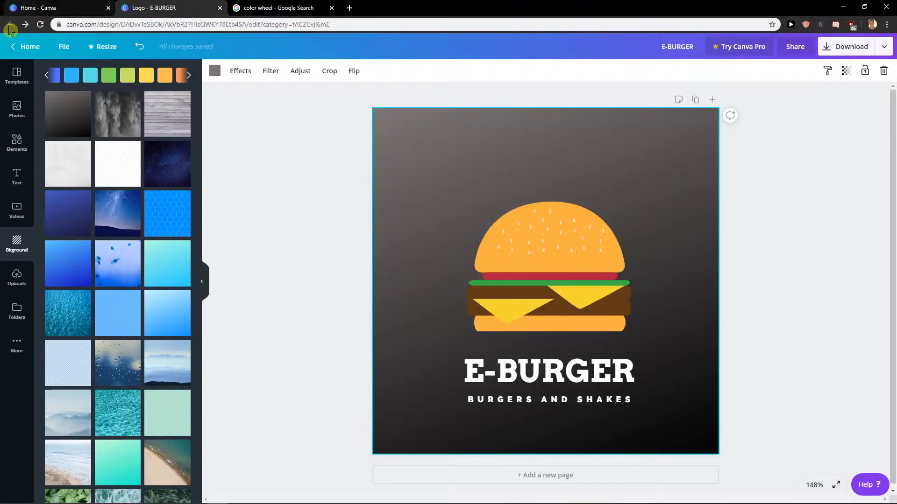
click(30, 46)
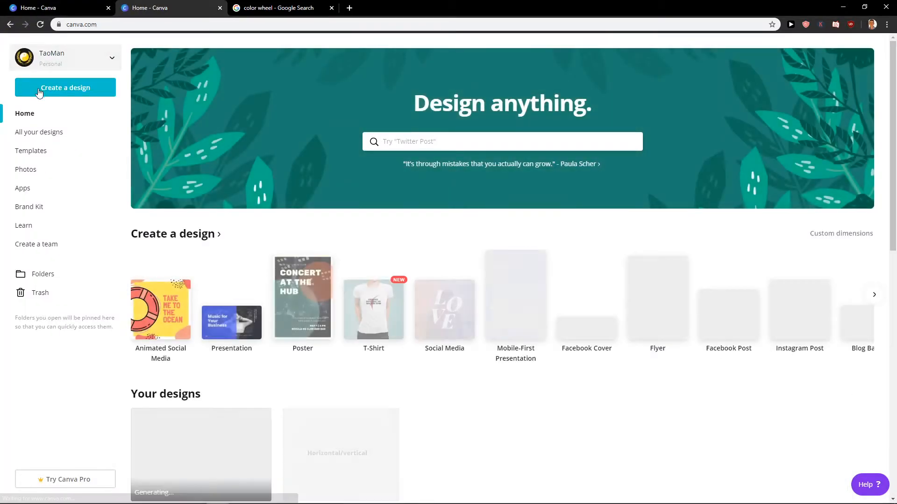
click(38, 93)
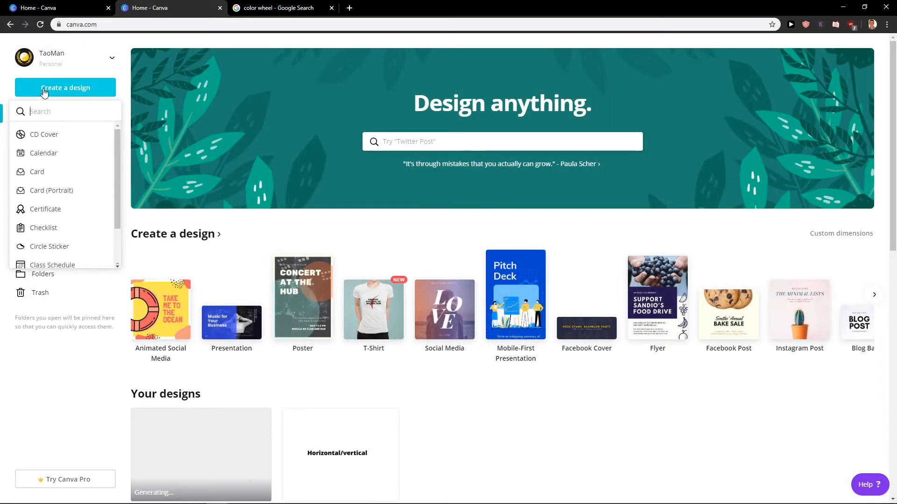
click(70, 139)
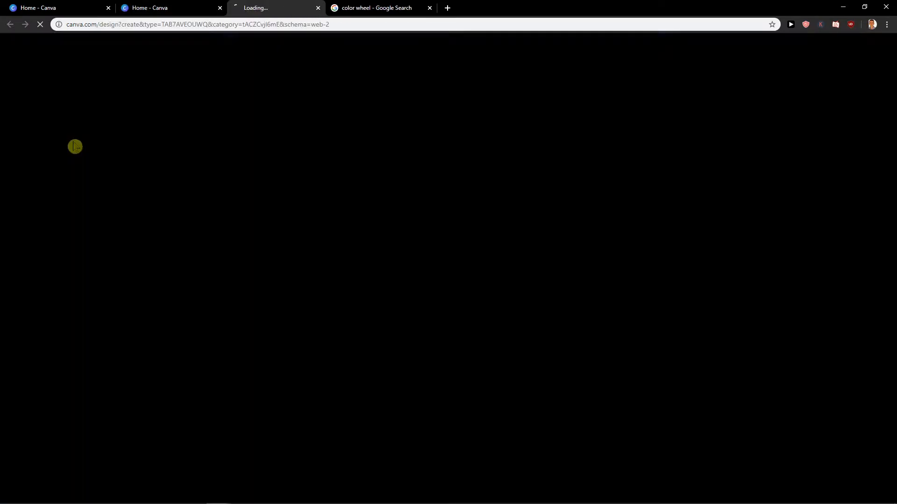
- Browse the logo template categories and show all Cafe Logo templates
scroll(113, 150, down, 2)
scroll(113, 150, down, 8)
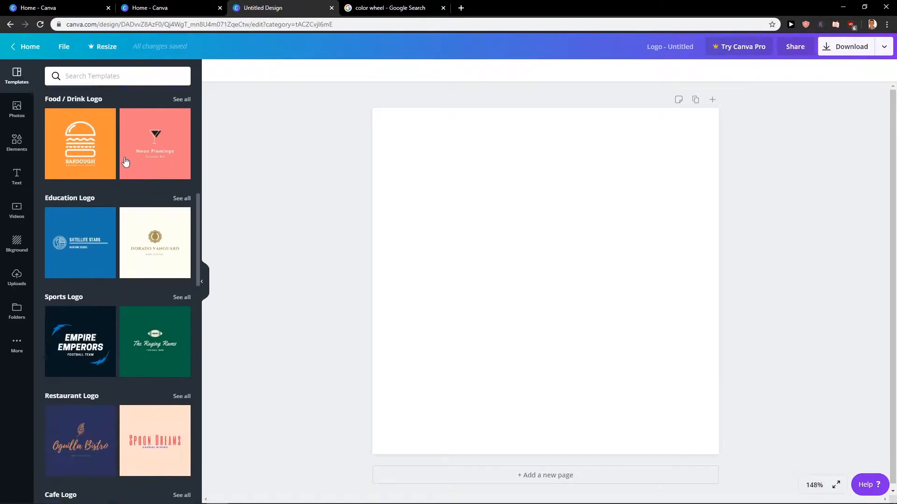
scroll(147, 162, down, 7)
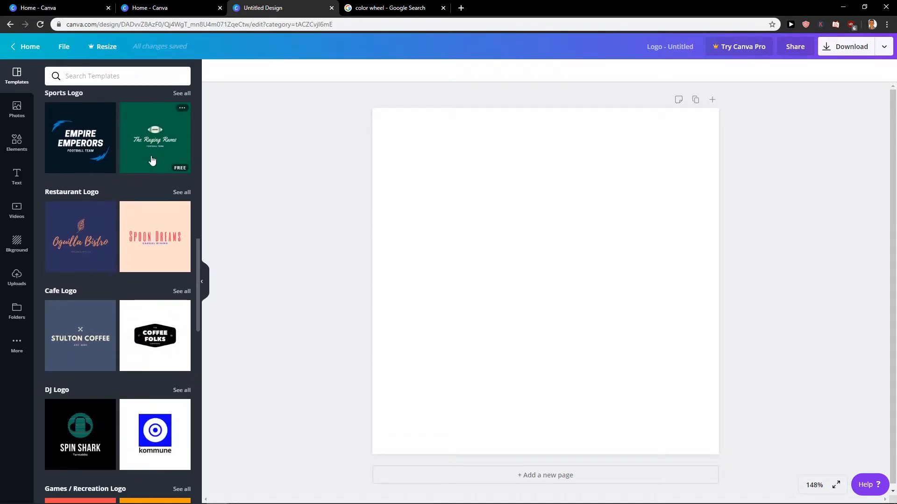
scroll(154, 162, down, 2)
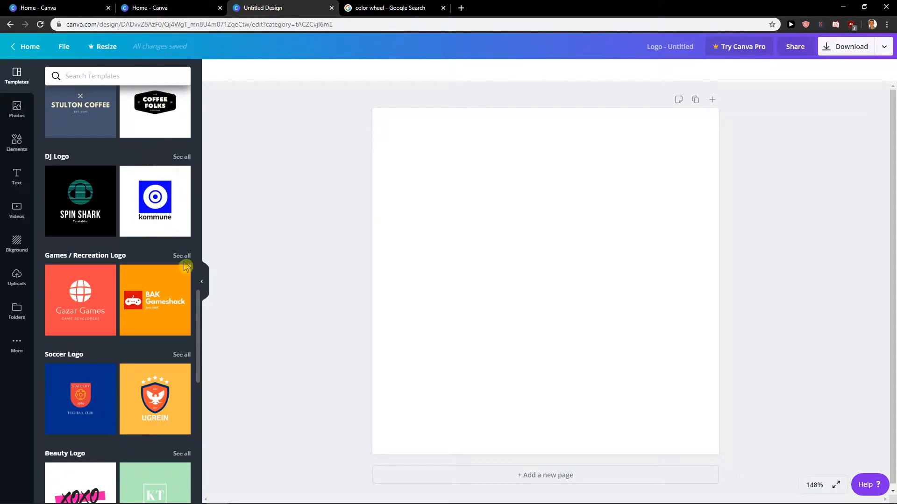
scroll(177, 259, up, 2)
click(182, 151)
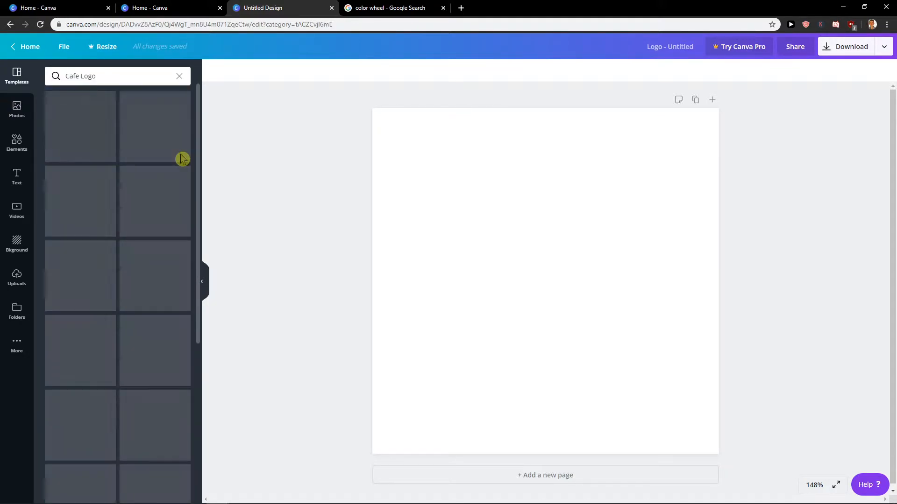
- Look through the Cafe Logo templates and apply the turquoise Stockton Hub template to the page
scroll(95, 219, down, 3)
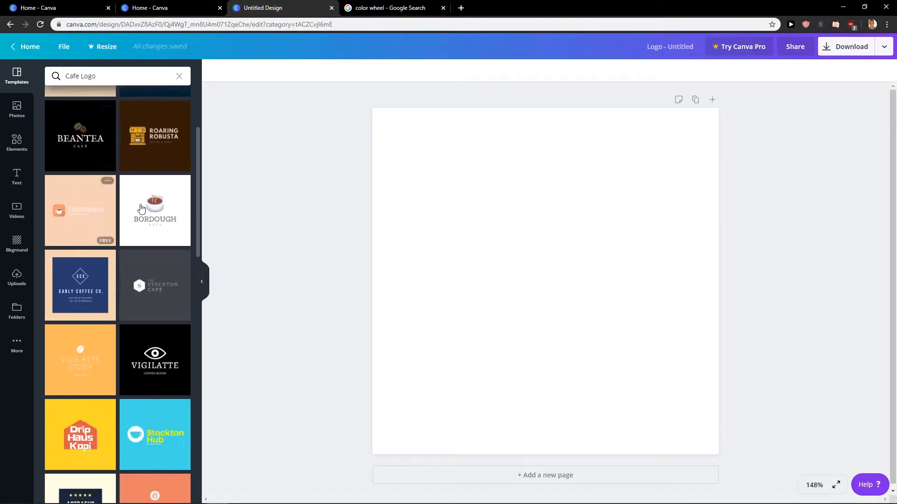
scroll(163, 210, down, 3)
scroll(154, 218, up, 3)
scroll(164, 212, down, 4)
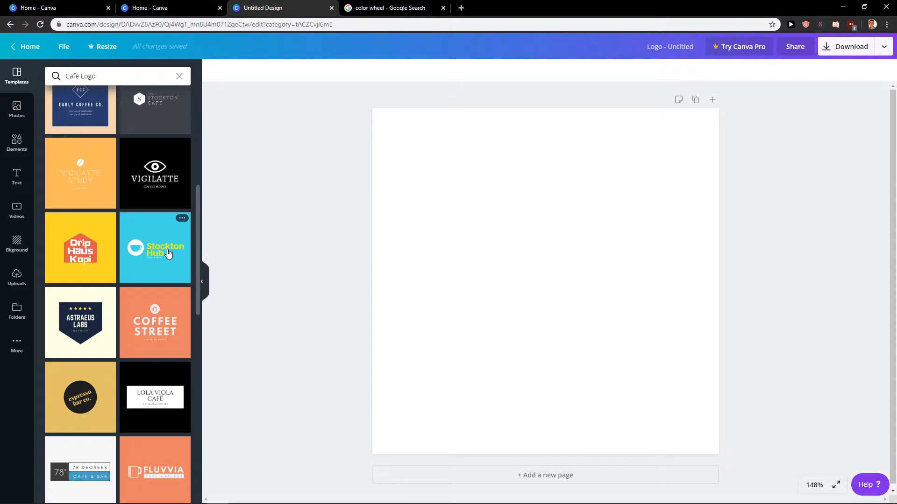
scroll(169, 253, down, 2)
click(159, 155)
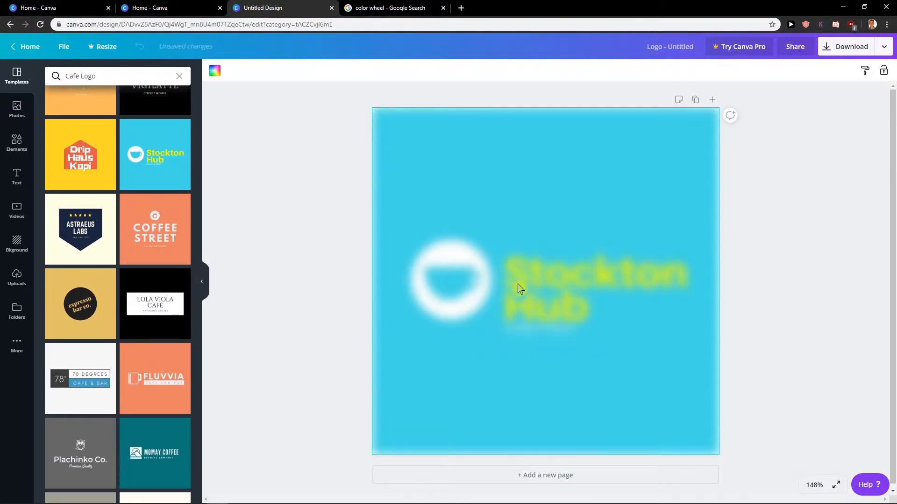
- Ungroup the Stockton Hub logo so its cup graphic and text can be edited separately
click(472, 285)
click(457, 286)
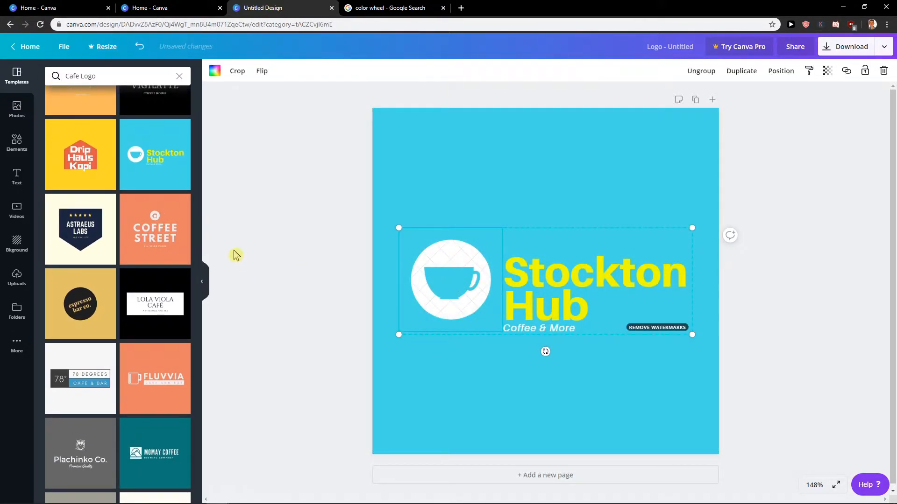
scroll(149, 164, up, 8)
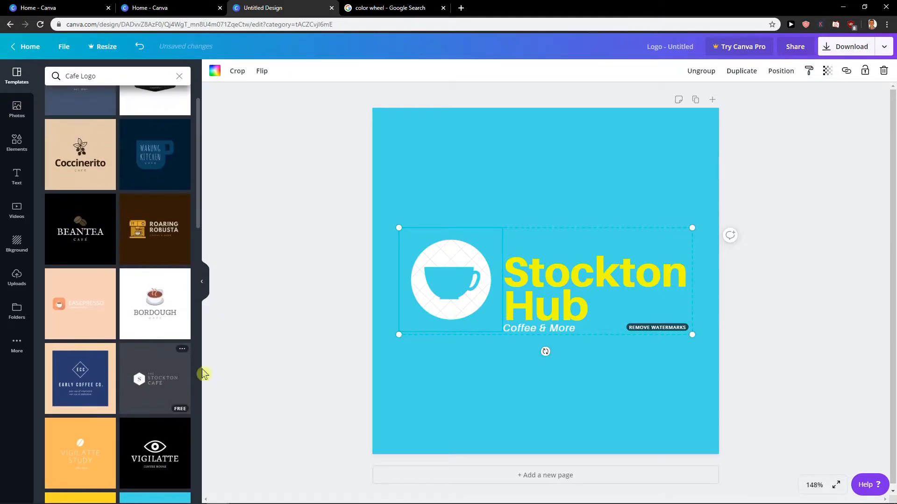
click(538, 287)
mouse_move(549, 284)
mouse_down()
mouse_move(556, 281)
mouse_move(548, 285)
mouse_up()
scroll(153, 300, down, 15)
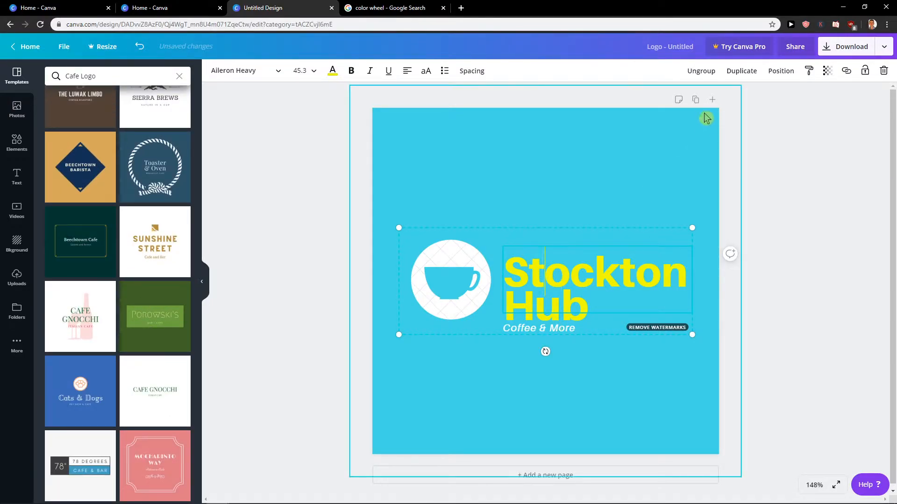
click(700, 71)
- Shift the white coffee cup graphic slightly, then delete it from the logo
drag(462, 271, 432, 294)
click(508, 223)
click(508, 295)
click(463, 292)
click(537, 328)
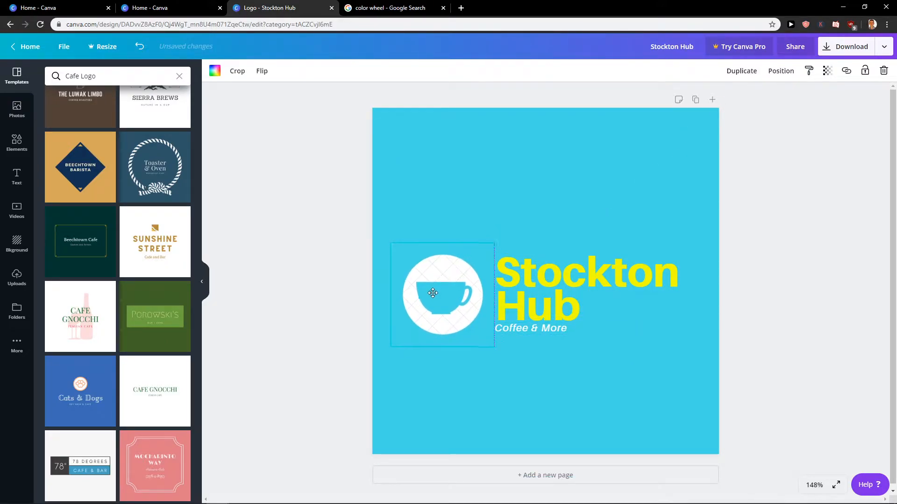
key(Delete)
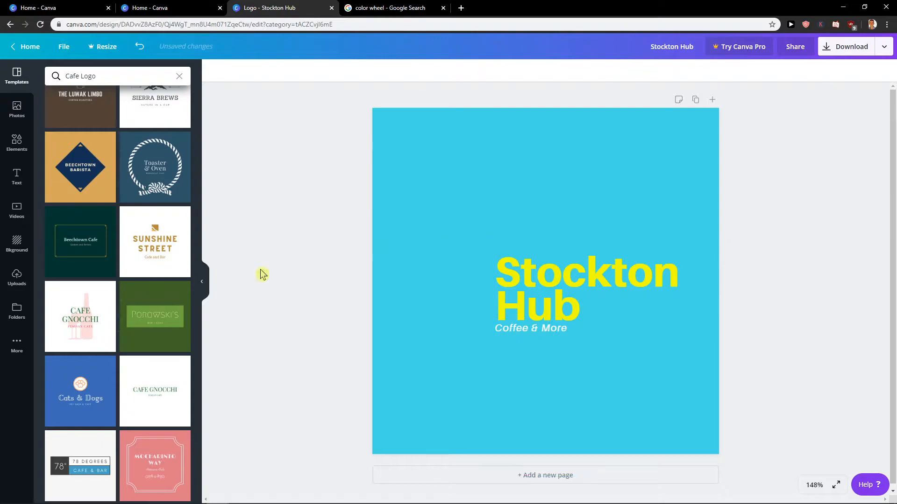
- Search the Elements library for "coffe" and look through the coffee graphics for a replacement
click(16, 243)
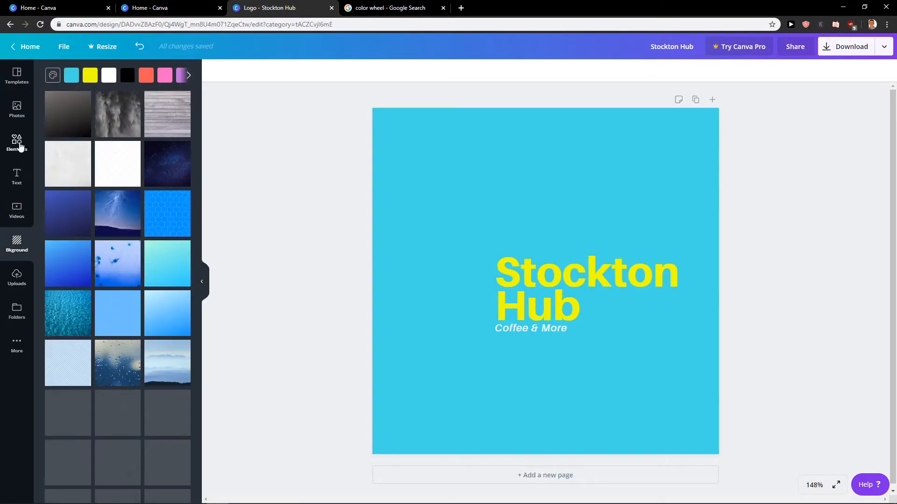
click(19, 146)
click(99, 76)
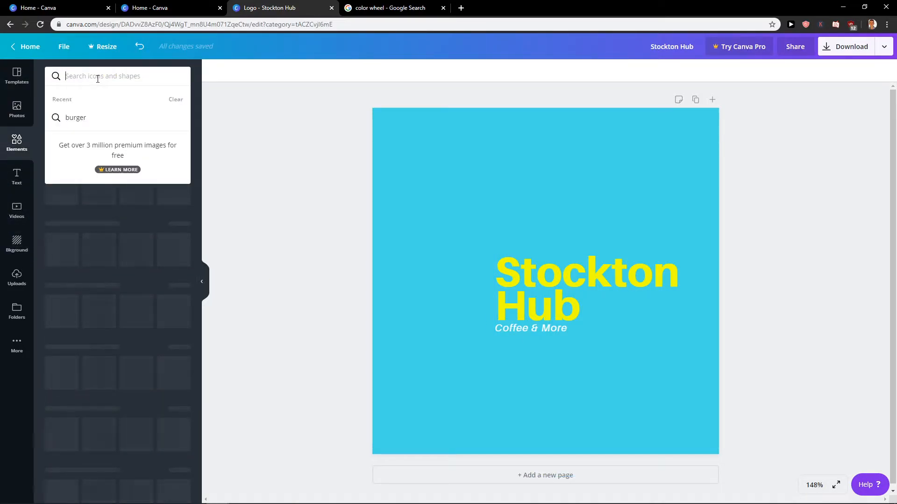
text(coffe)
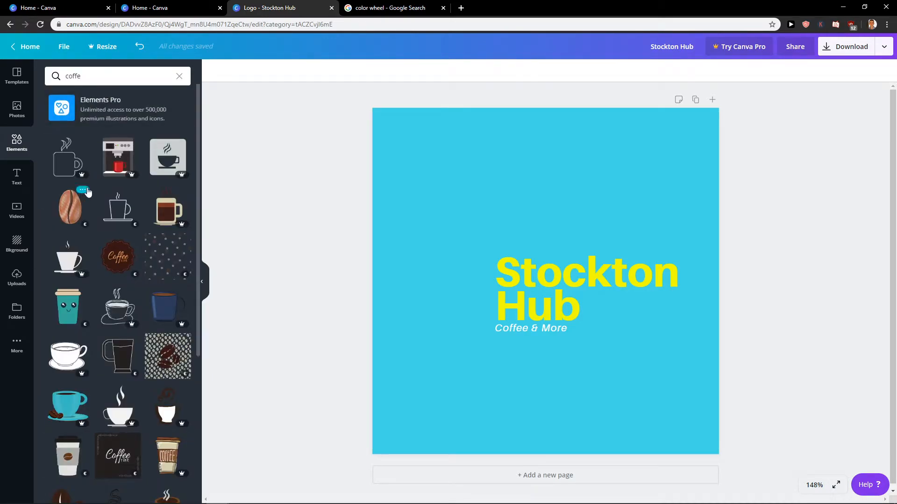
scroll(84, 187, down, 1)
scroll(79, 180, up, 1)
scroll(73, 169, down, 3)
scroll(73, 170, down, 12)
scroll(55, 181, down, 6)
scroll(61, 188, up, 9)
scroll(58, 184, up, 12)
scroll(55, 182, down, 4)
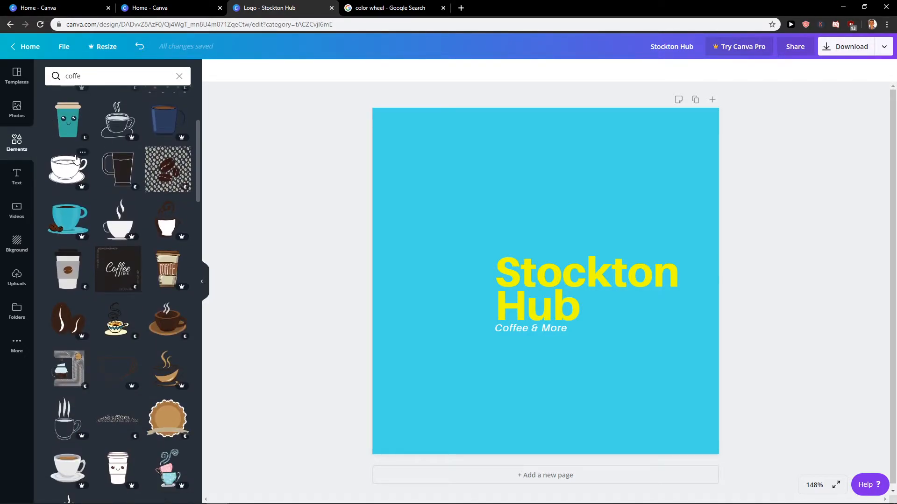
- Search Google for "coffe transparent" in a new browser tab and show the image results
click(461, 8)
text(co)
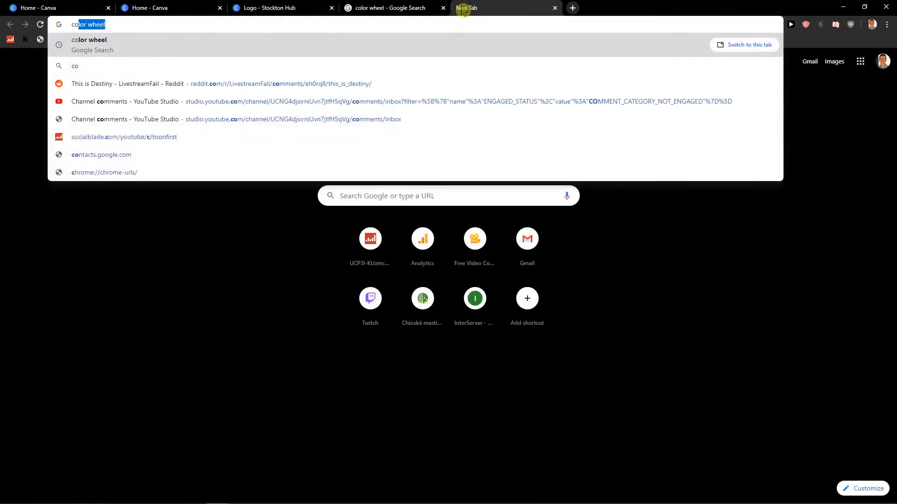
text(ffe transparent)
key(Return)
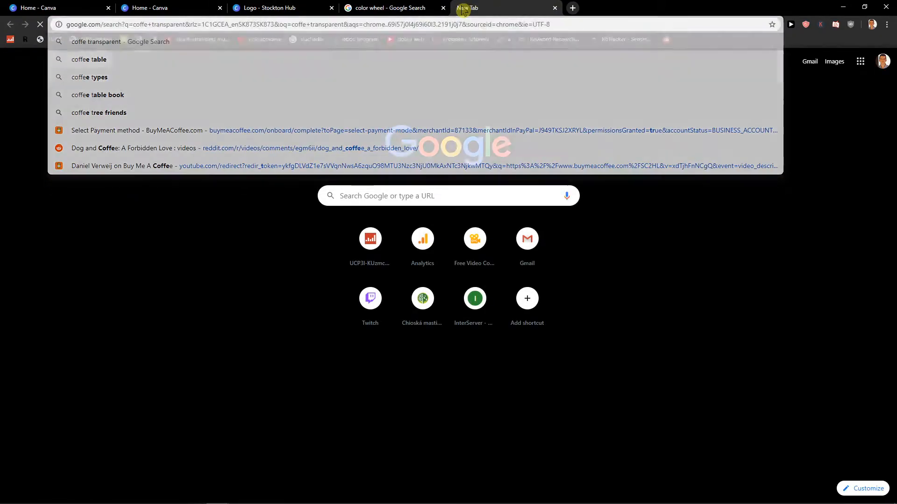
click(117, 89)
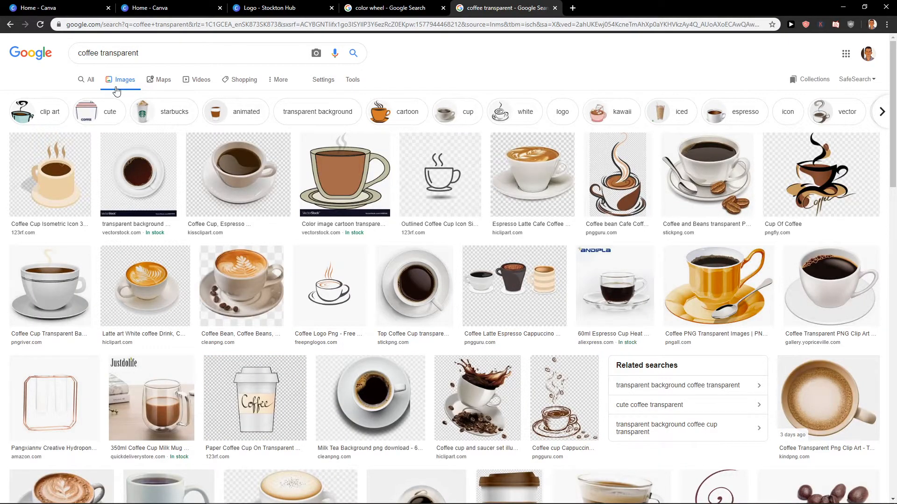
- Preview several transparent coffee cup images, including the outlined cup, the top-view cup and the espresso latte, and browse further results
click(471, 176)
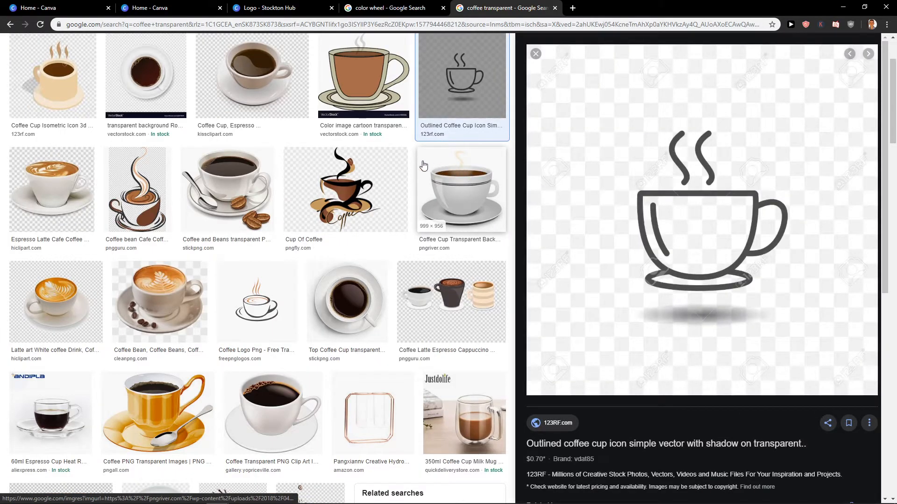
click(163, 75)
click(43, 93)
click(122, 94)
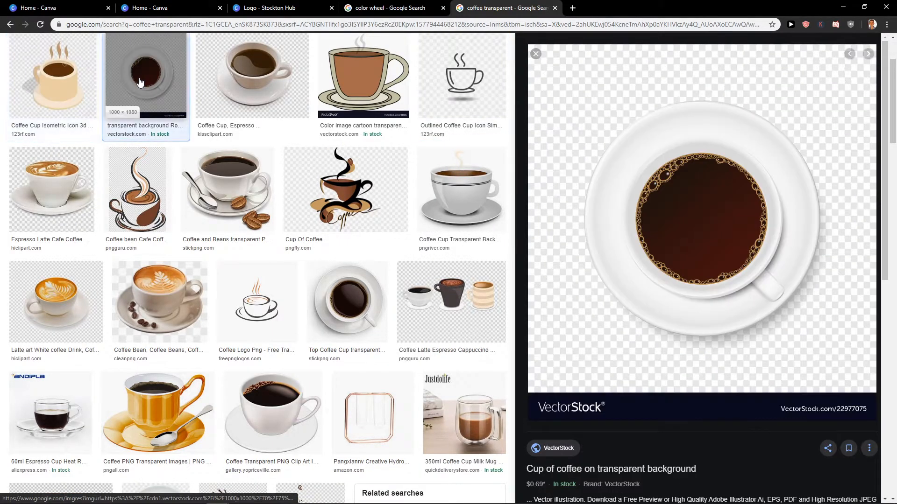
click(34, 193)
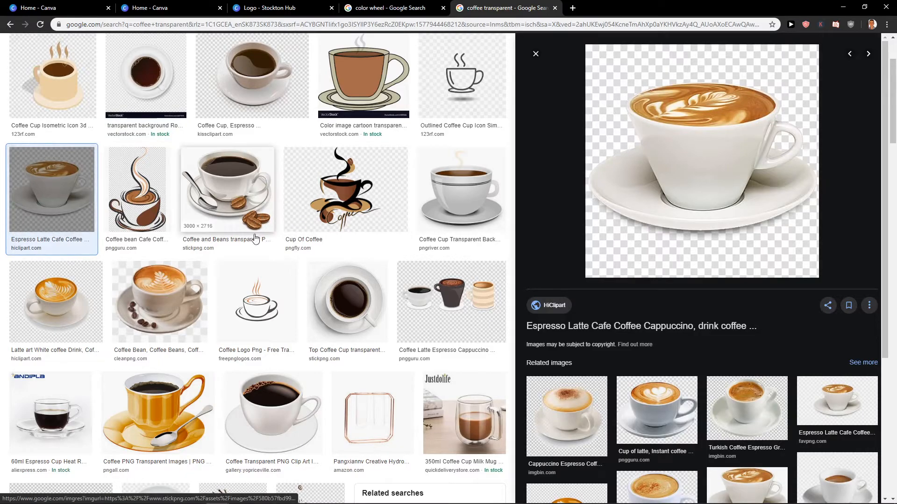
scroll(120, 298, down, 1)
scroll(120, 299, up, 1)
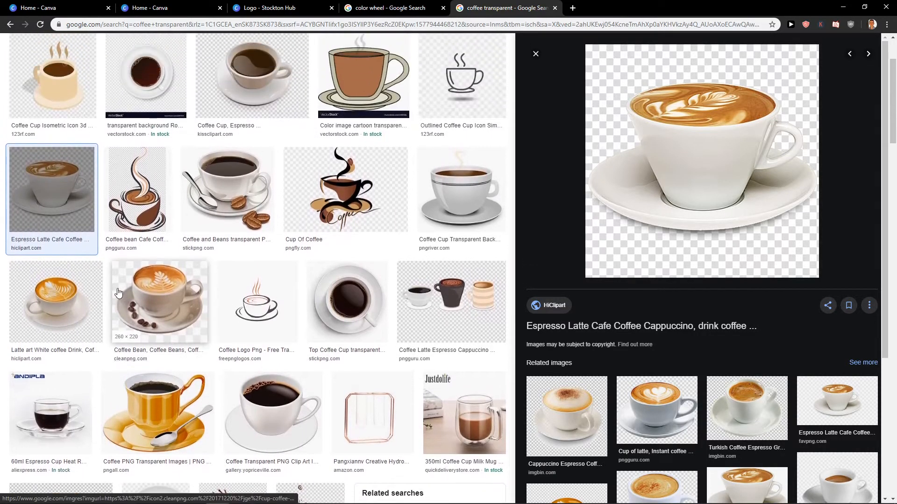
scroll(119, 293, down, 8)
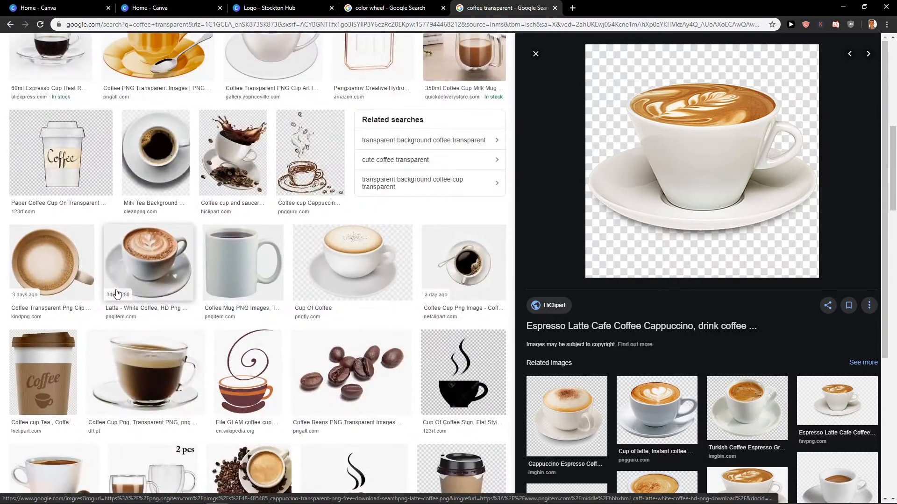
scroll(129, 283, down, 3)
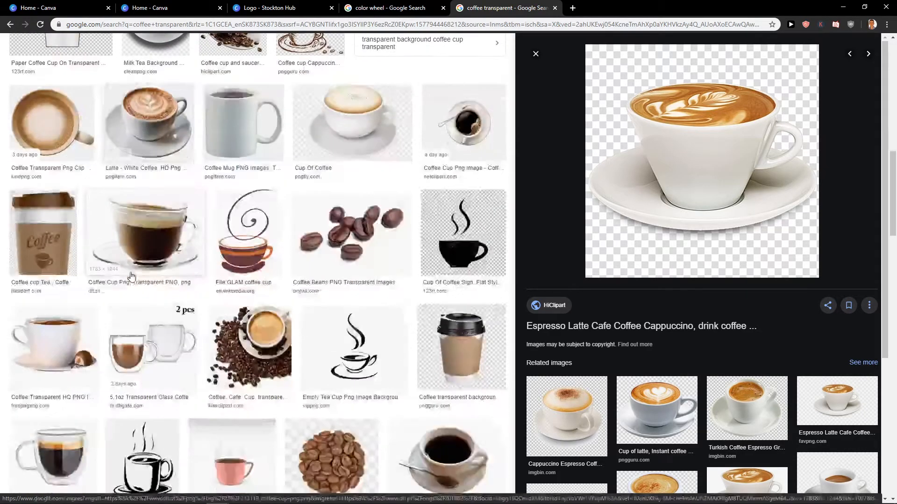
- Return to the Stockton Hub logo in Canva, add the brown steaming coffee mug graphic, and move it beside the name
click(369, 8)
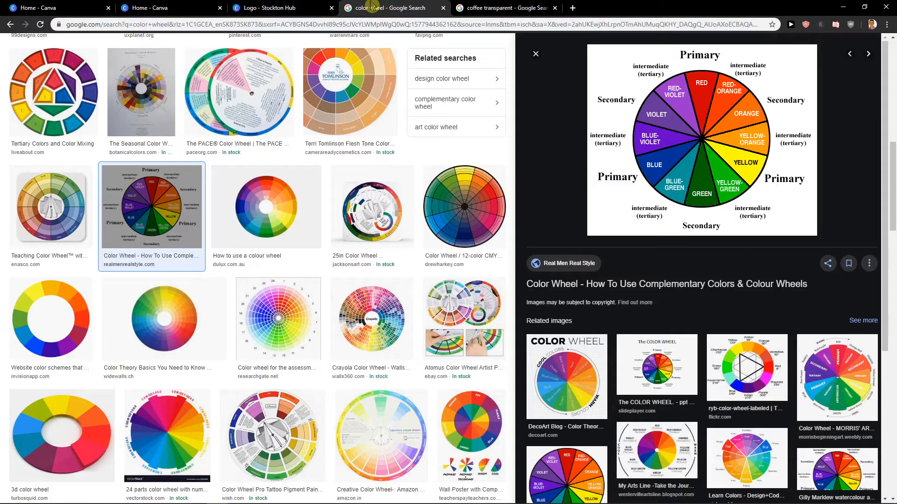
click(291, 6)
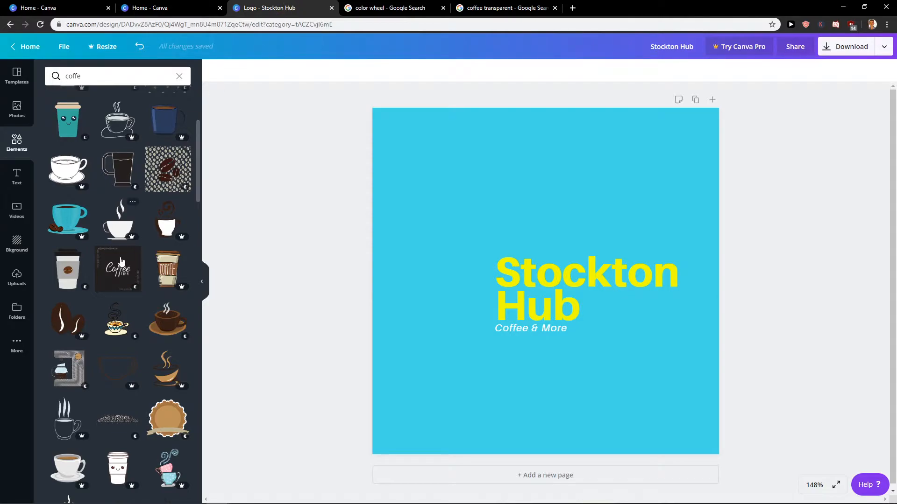
scroll(139, 276, up, 4)
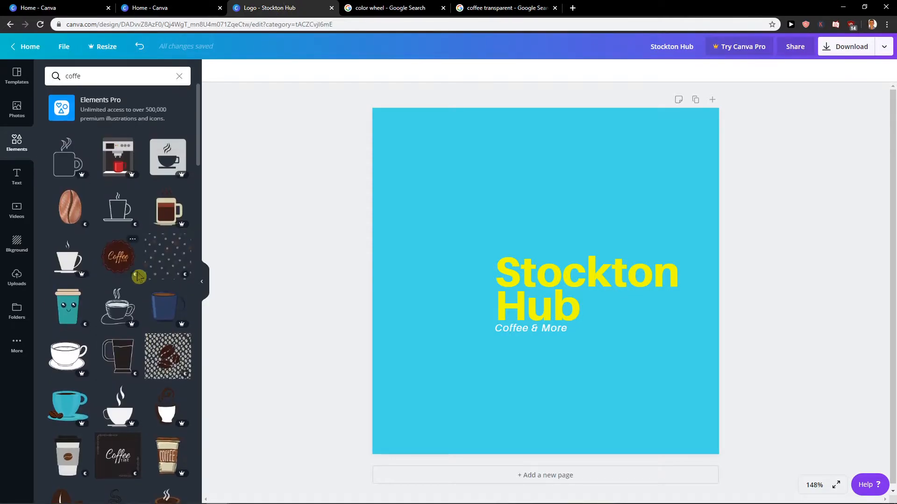
click(166, 209)
drag(602, 322, 505, 322)
- Shift the Stockton Hub name and the Coffee & More tagline to the right, and adjust the mug's position next to them
click(575, 292)
shift+click(525, 327)
drag(527, 290, 551, 290)
drag(448, 301, 469, 302)
click(437, 366)
click(429, 323)
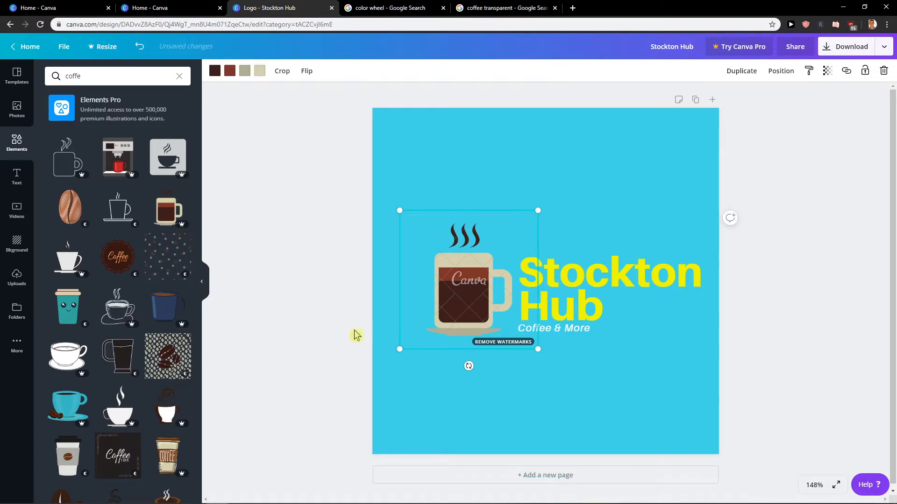
- Replace the brown mug with the white steaming cup and saucer, nudge the tagline right, and place the cup left of the name
key(Delete)
click(118, 407)
mouse_move(537, 333)
mouse_down()
mouse_move(443, 312)
mouse_move(550, 324)
mouse_move(547, 332)
mouse_up()
drag(507, 308, 412, 293)
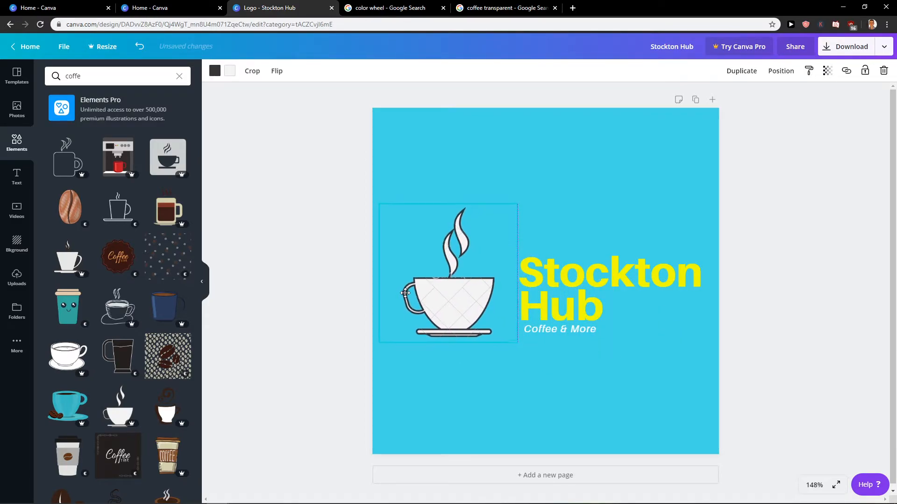
shift+click(590, 296)
shift+click(570, 314)
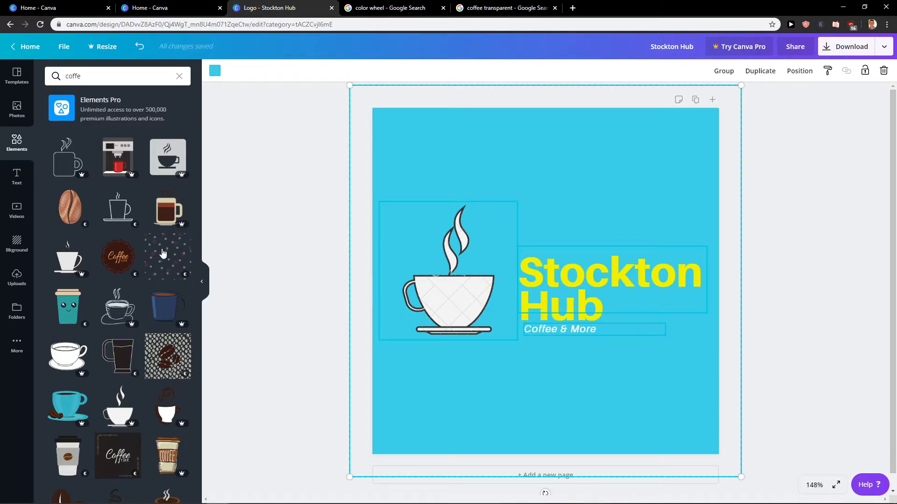
click(15, 213)
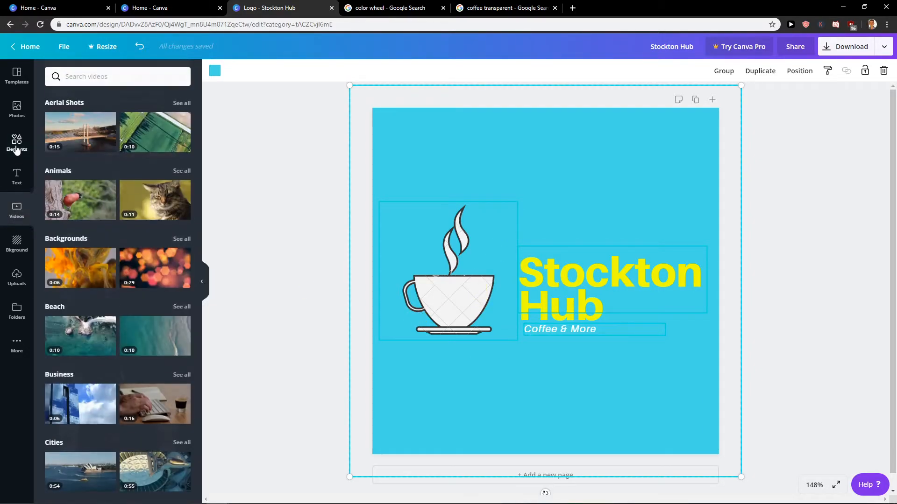
click(17, 149)
- Leave the Stockton Hub design and create a new 500 × 500 px logo design from the Canva home page
click(19, 53)
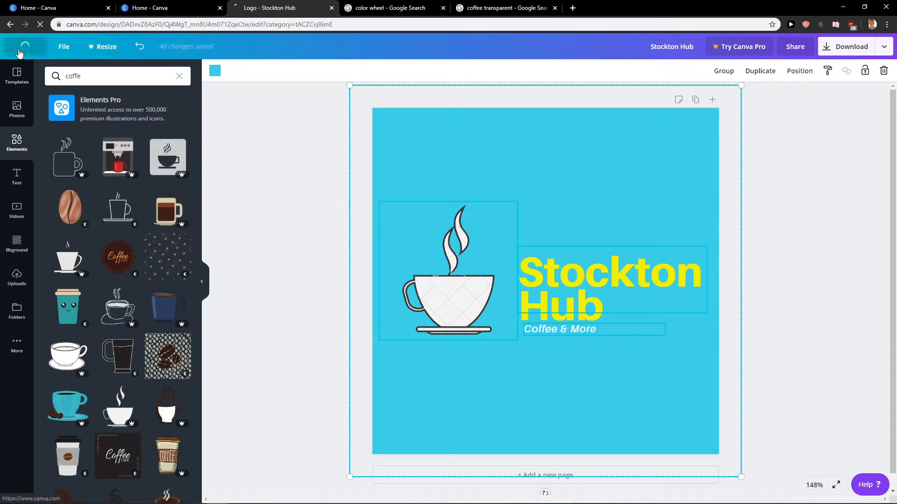
click(68, 88)
text(logo)
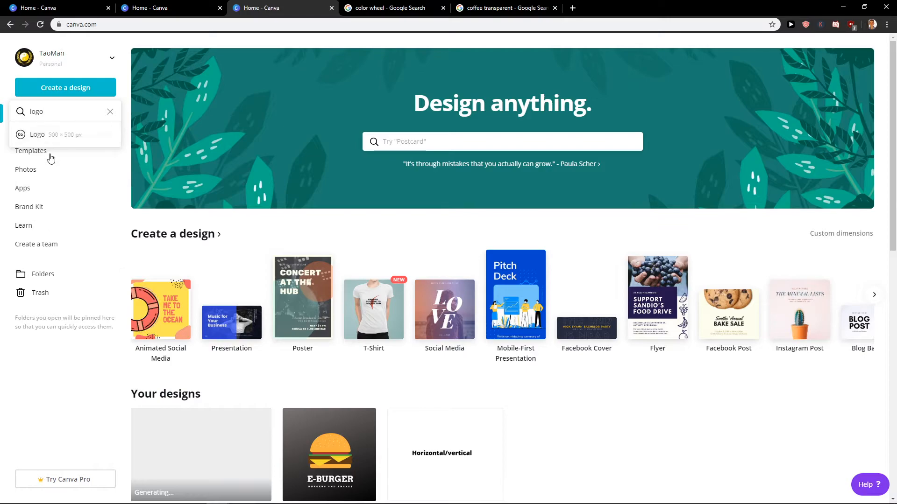
click(54, 136)
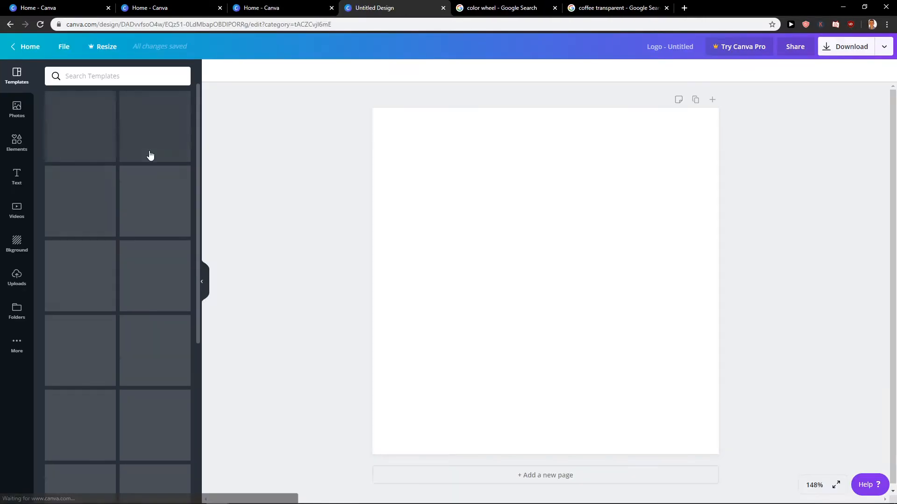
- Browse the logo templates and apply the green LAND LOVE Garden Center template to the blank design
scroll(123, 177, down, 7)
scroll(158, 184, down, 15)
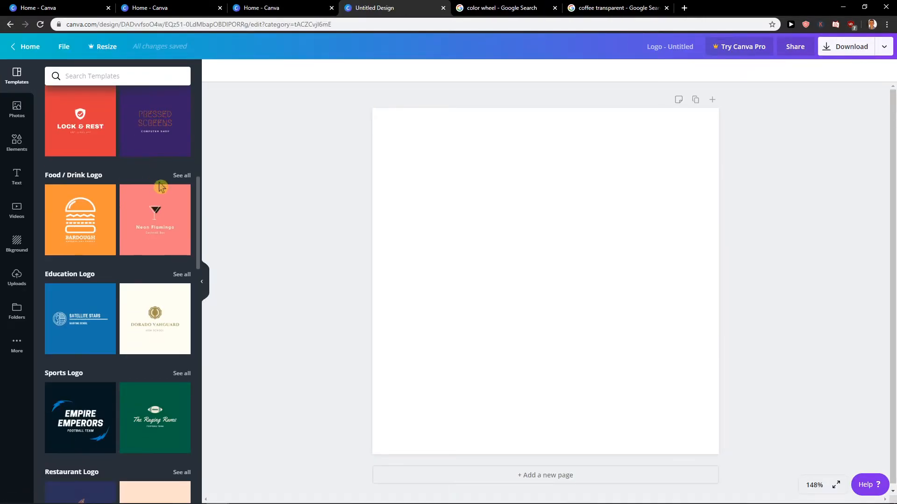
scroll(159, 185, down, 7)
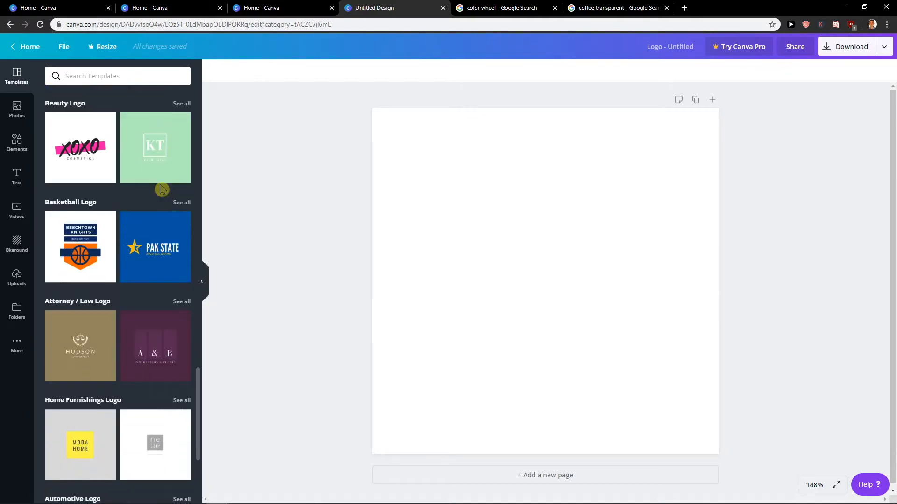
scroll(162, 186, down, 1)
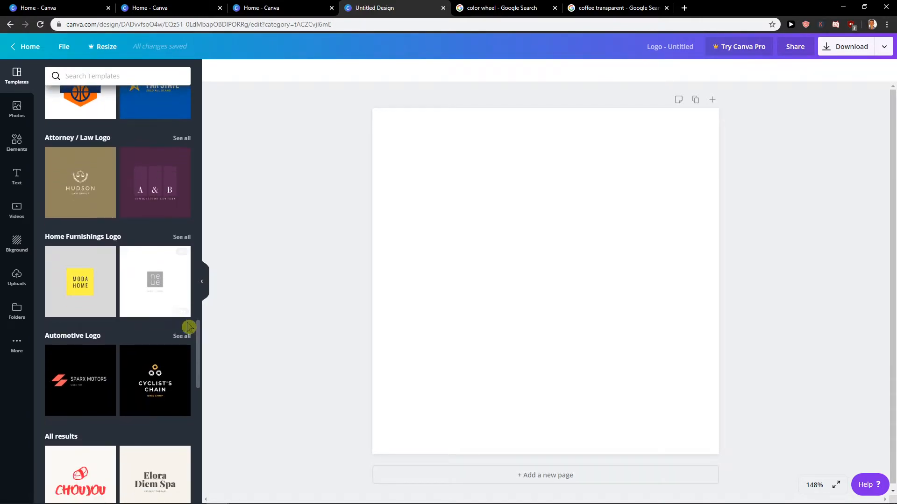
scroll(181, 338, down, 1)
scroll(175, 287, up, 7)
scroll(72, 293, down, 14)
scroll(170, 264, up, 1)
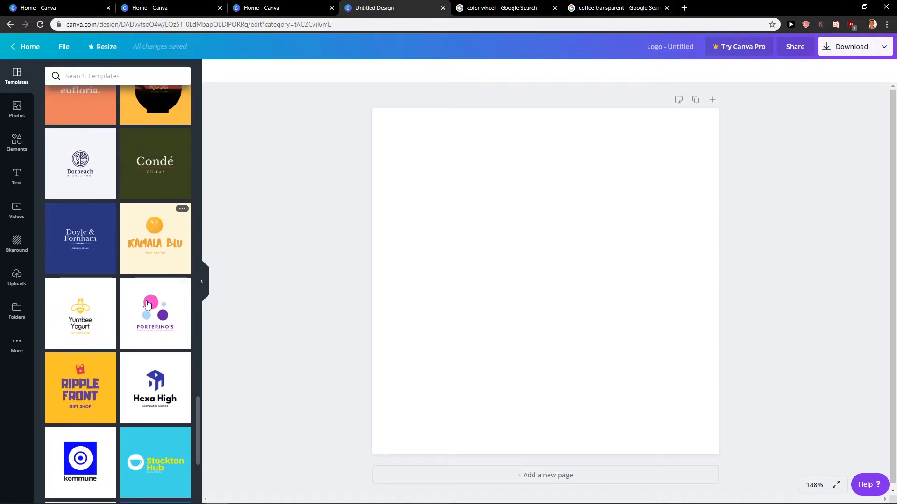
scroll(144, 308, down, 8)
scroll(144, 215, down, 8)
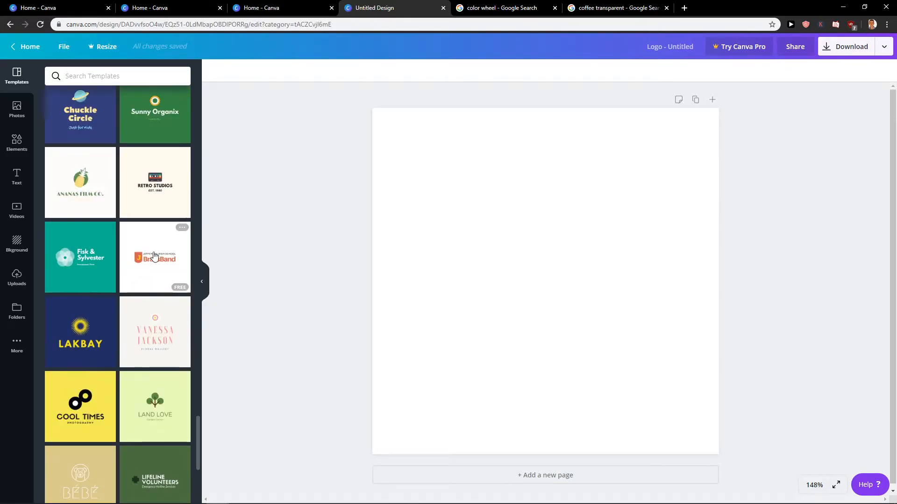
click(149, 269)
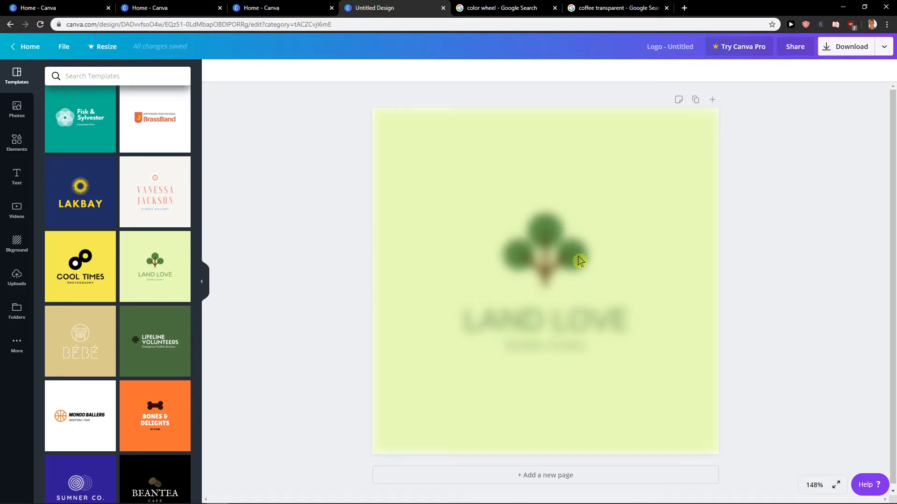
- Nudge the grouped LAND LOVE tree and text slightly upward, and ungroup them
click(557, 260)
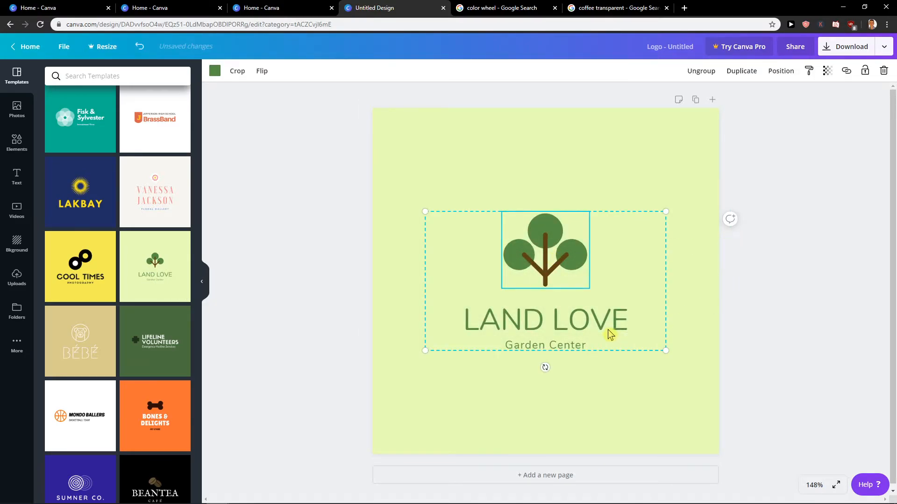
click(547, 176)
click(544, 252)
mouse_move(551, 255)
mouse_down()
mouse_move(551, 263)
mouse_move(554, 248)
mouse_up()
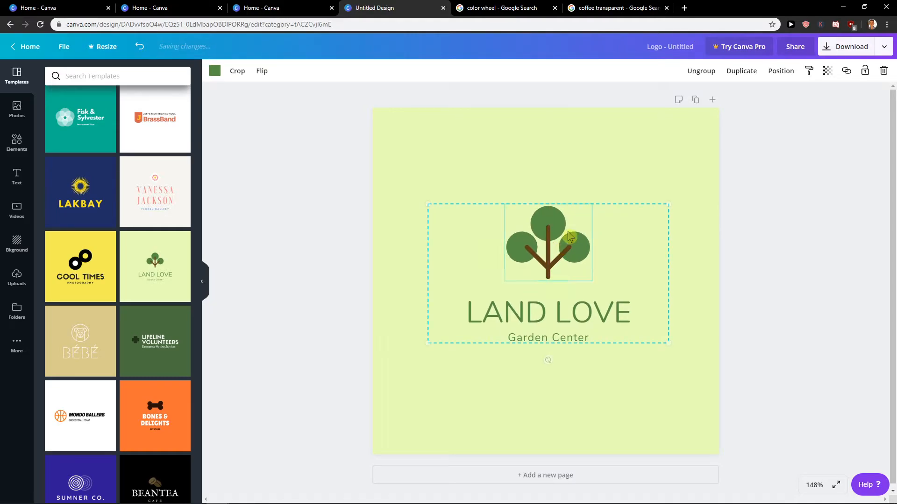
click(700, 73)
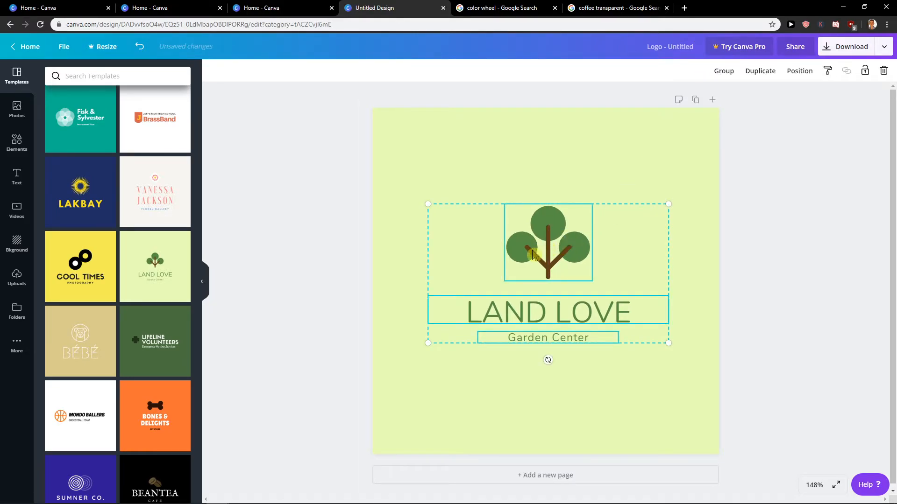
click(499, 257)
- Enlarge the tree graphic to nearly the width of the LAND LOVE name and center it above the text
drag(549, 245, 549, 252)
drag(503, 289, 435, 346)
drag(516, 273, 551, 217)
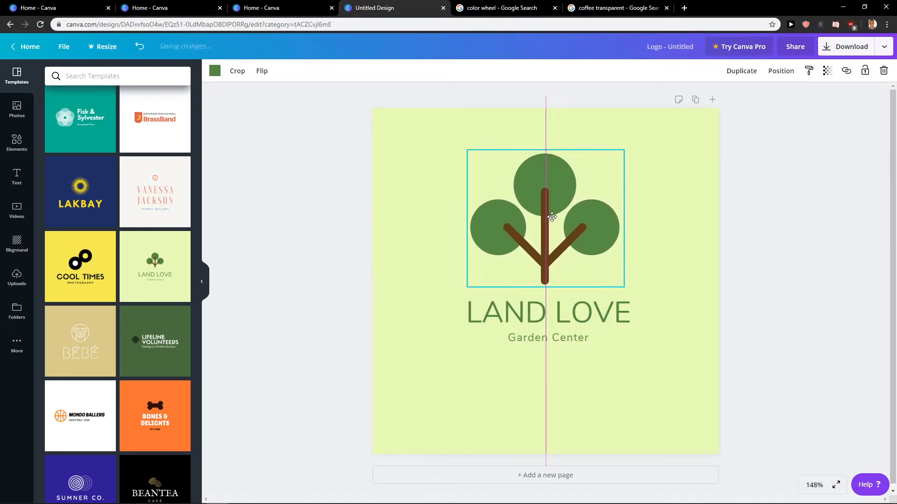
- Open the font list for the LAND LOVE name, and change the Garden Center tagline to "BEST GARDENER"
click(491, 306)
click(278, 75)
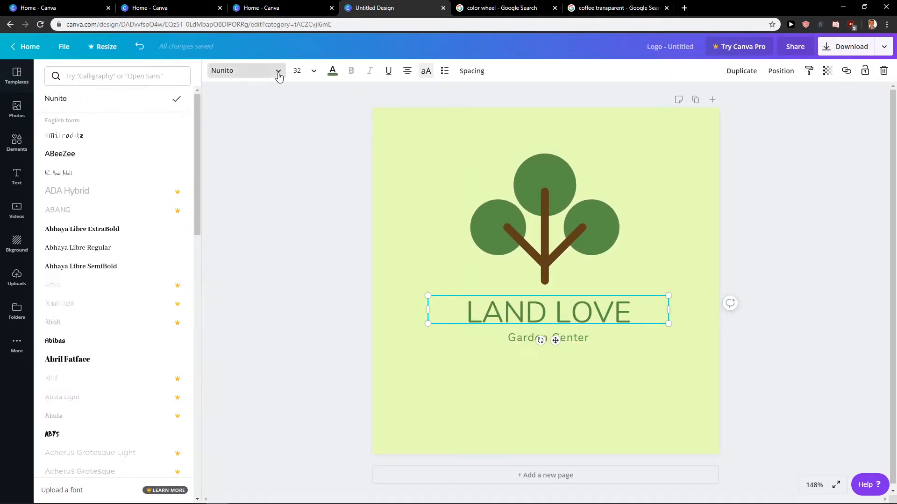
click(513, 336)
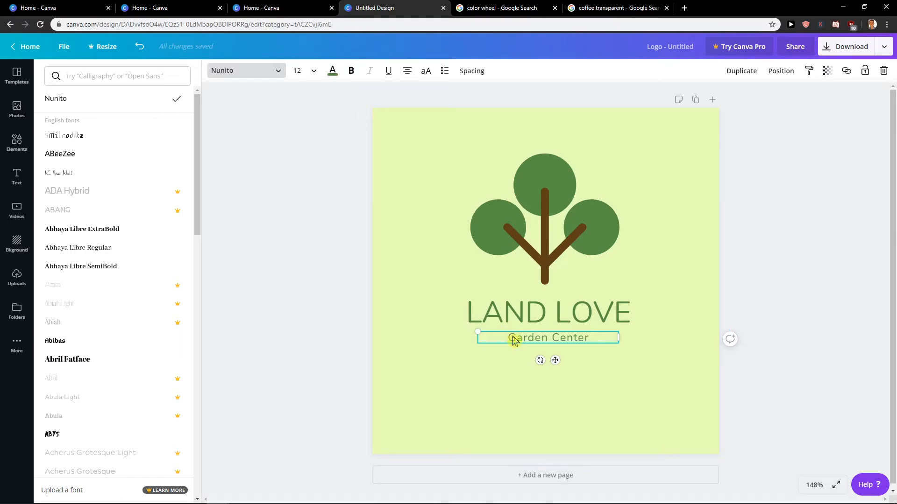
double_click(513, 336)
text(BE)
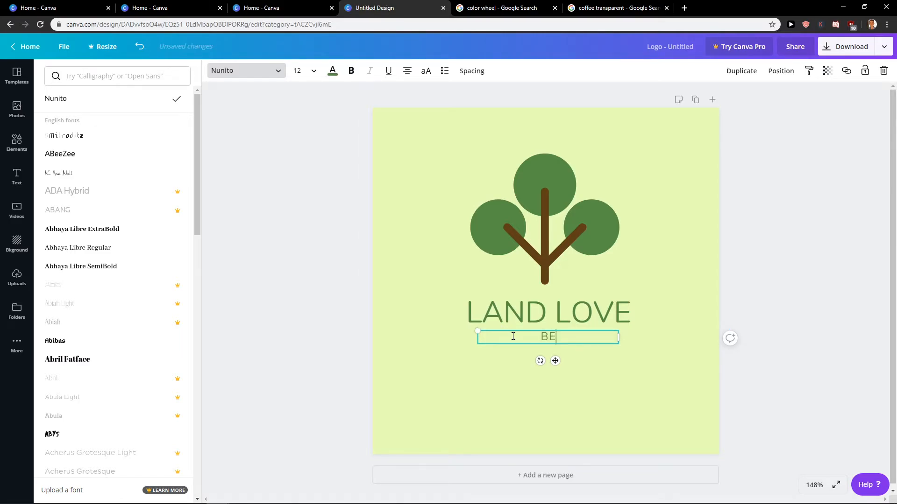
text(ST GARDENER)
click(430, 327)
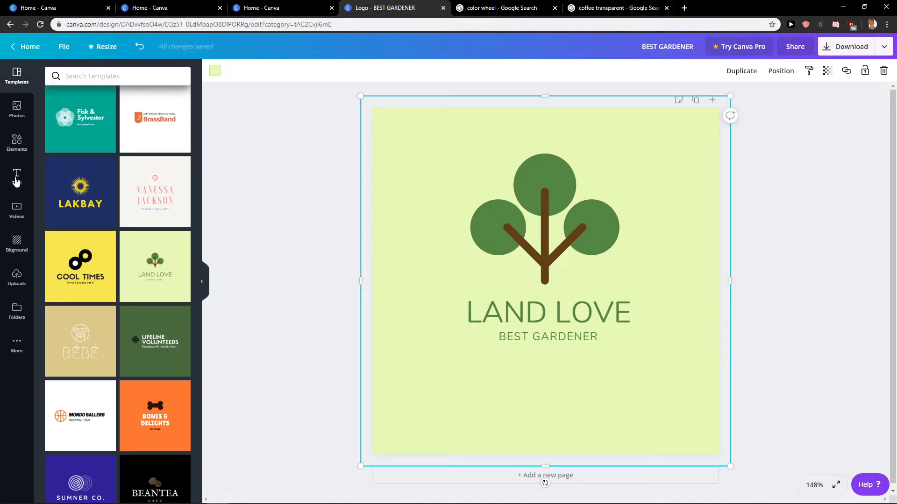
- Search the Elements library for "garden" and look through the garden graphics
click(13, 146)
click(89, 77)
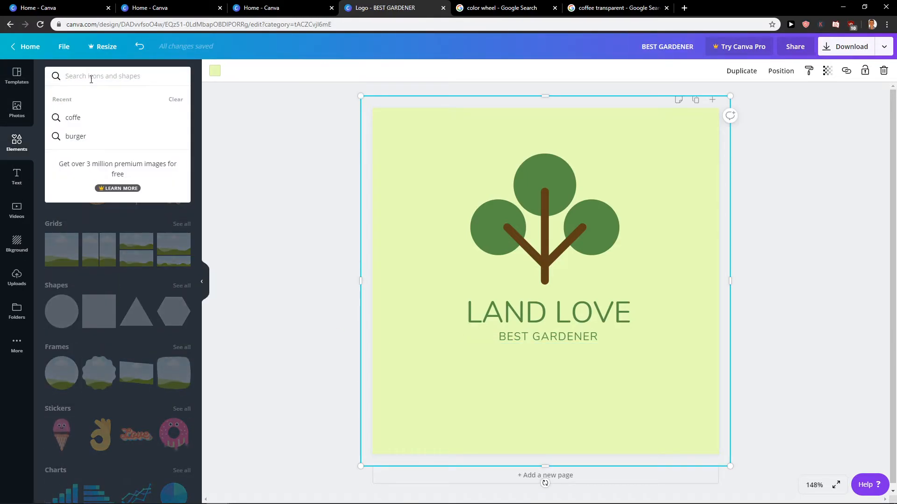
text(garden)
key(Return)
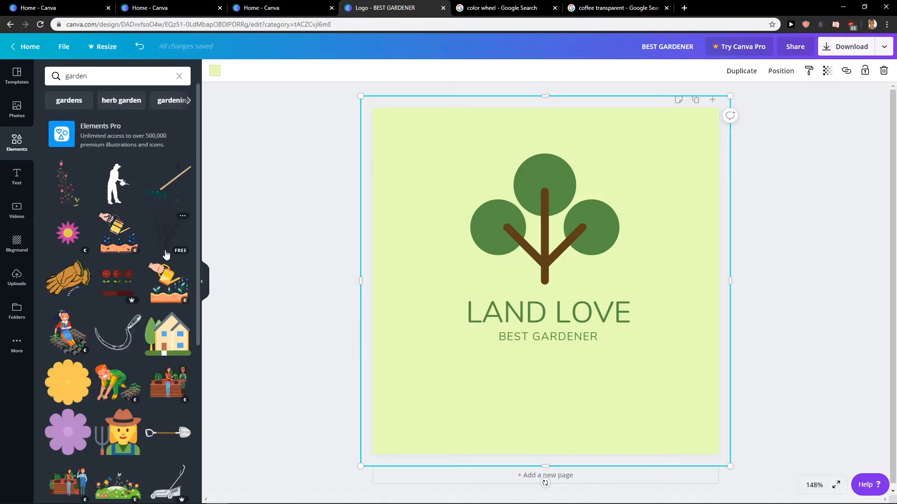
scroll(159, 252, down, 2)
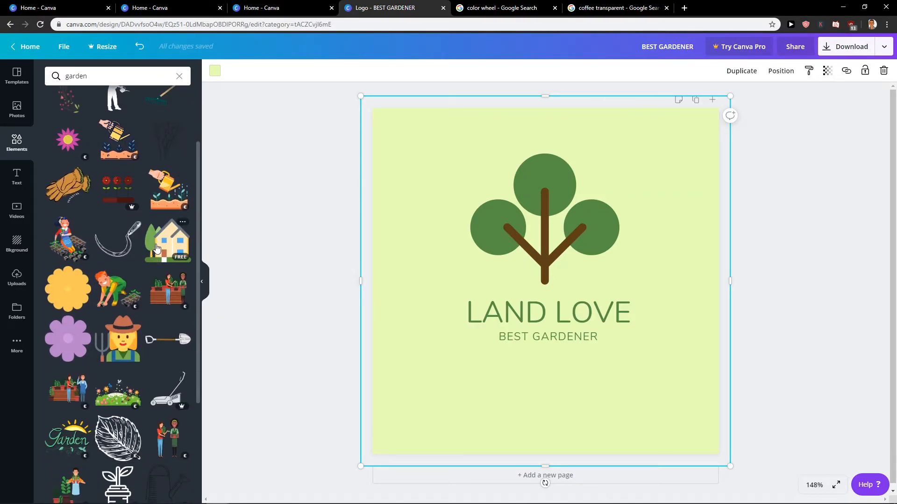
scroll(157, 247, down, 2)
scroll(160, 333, up, 4)
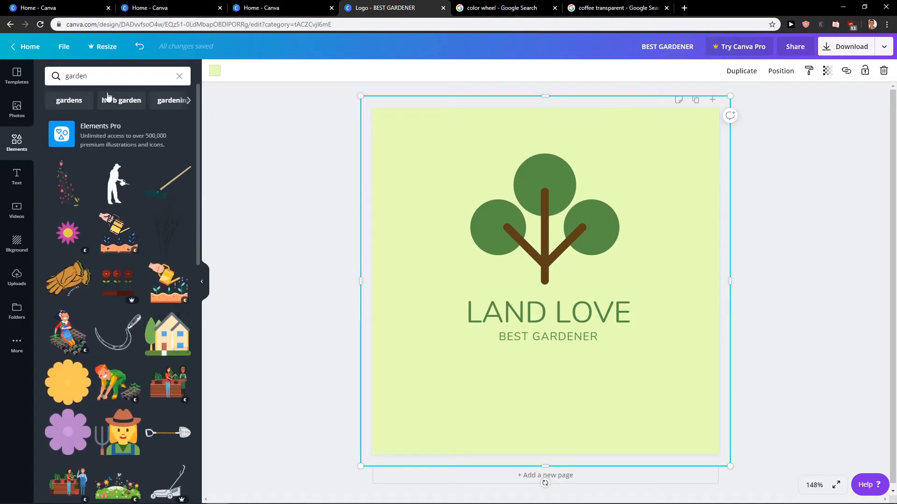
double_click(111, 79)
click(176, 276)
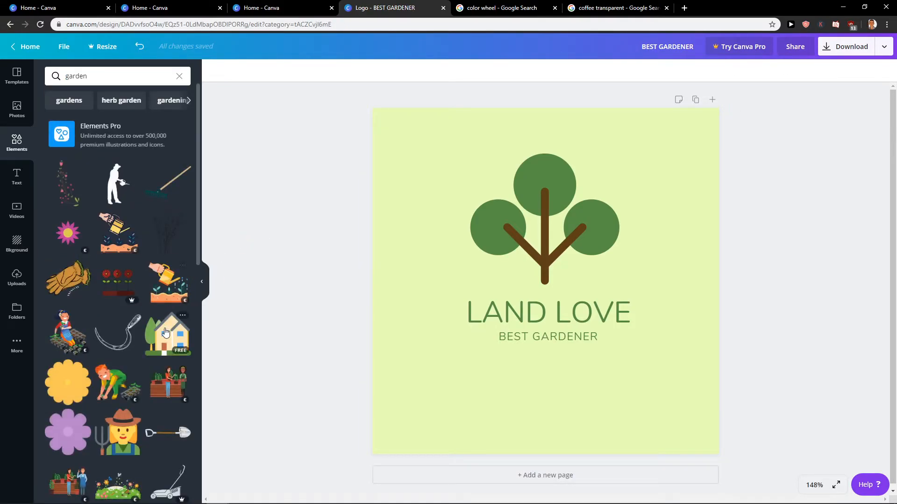
- Replace the tree with the free house-and-trees graphic, enlarge it slightly, and center it above the LAND LOVE name
click(166, 333)
click(528, 186)
key(Delete)
drag(559, 244, 559, 177)
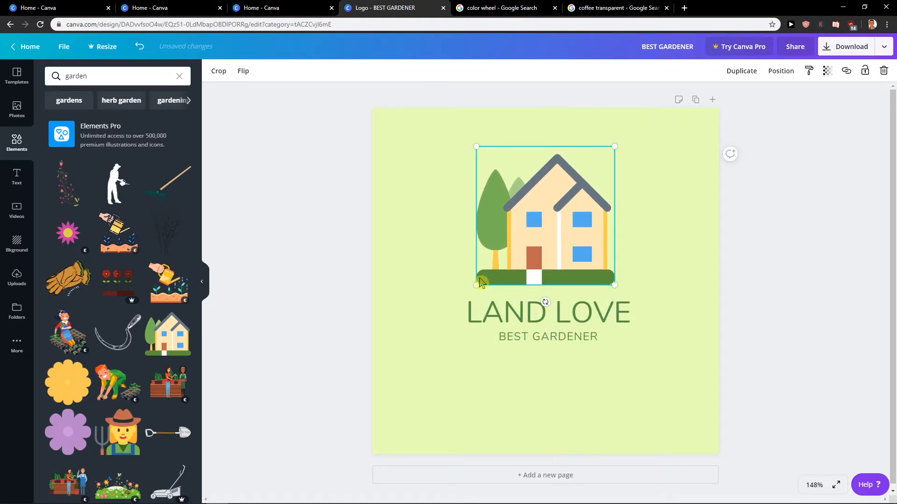
drag(482, 280, 453, 286)
drag(538, 250, 545, 248)
click(519, 368)
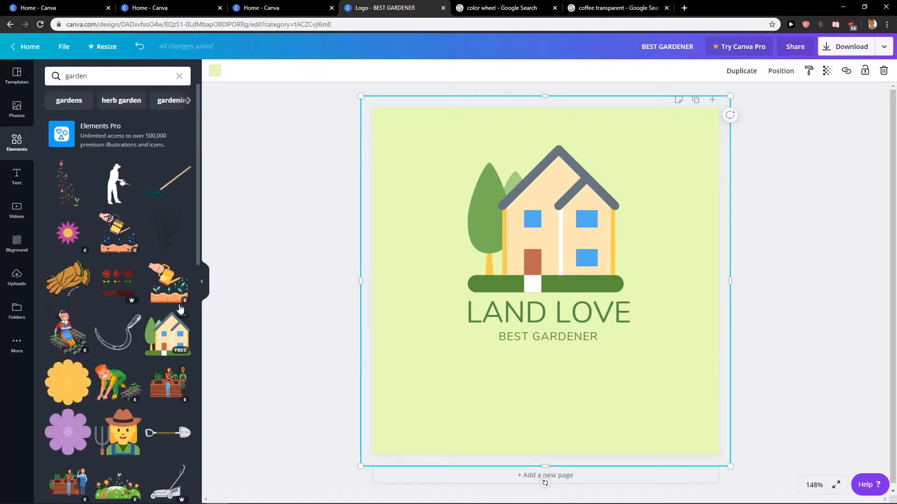
click(597, 145)
click(751, 285)
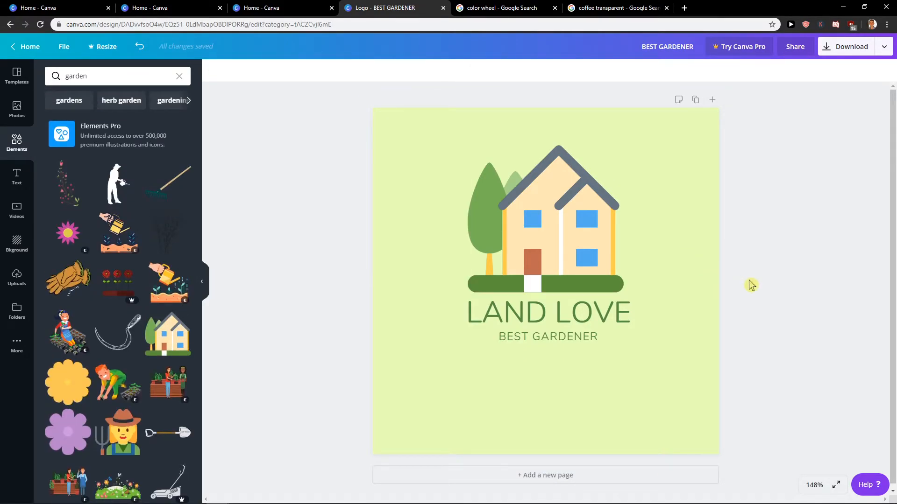
- Open the download options for the logo and choose PNG as the file type
click(847, 52)
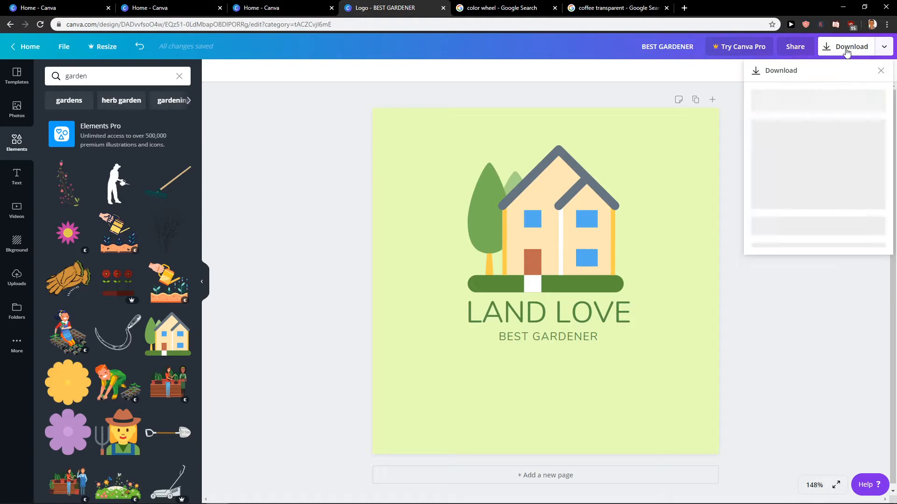
click(855, 117)
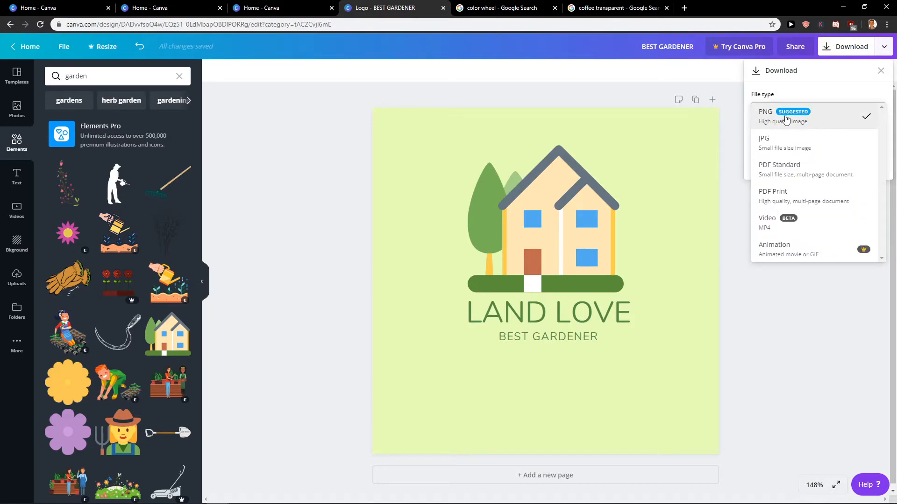
click(815, 117)
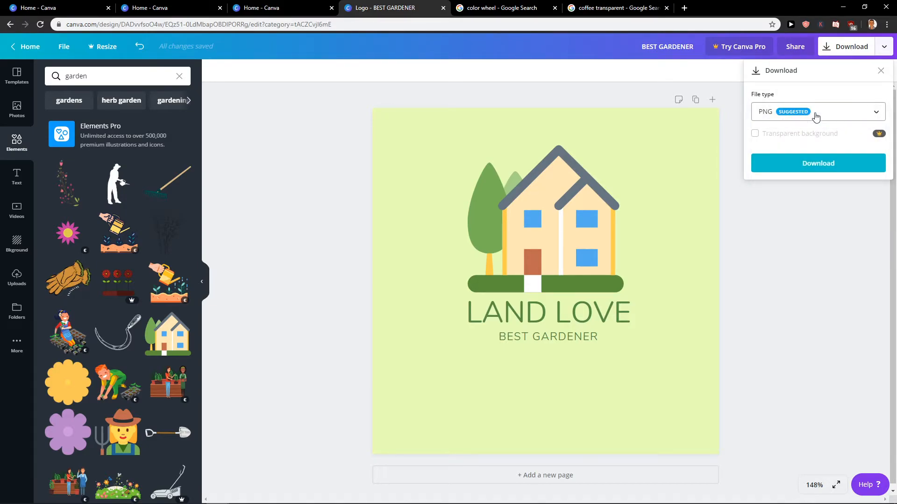
- Download the LAND LOVE logo as a PNG, open the downloaded image to check it, and close it along with the referral dialog
click(805, 163)
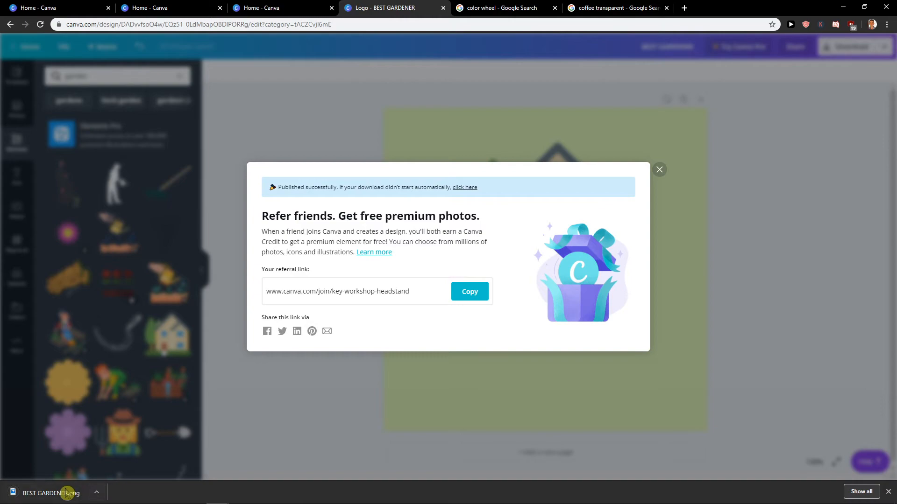
drag(0, 56, 503, 47)
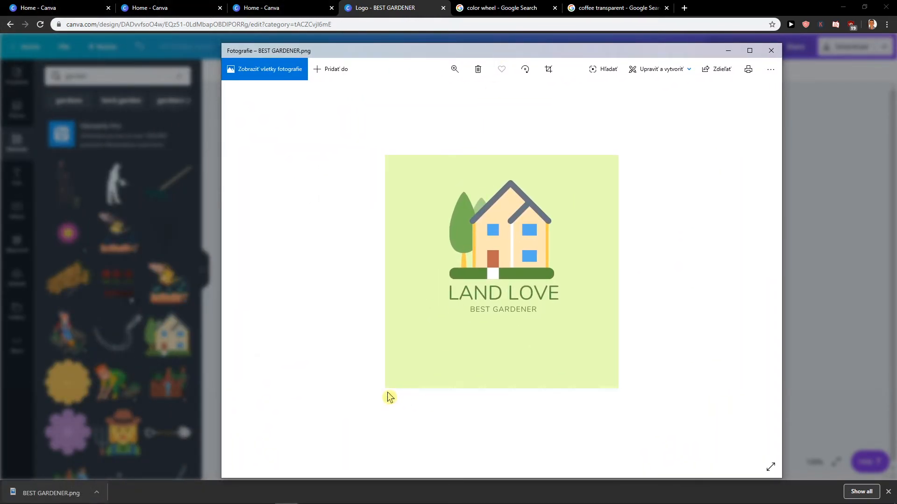
drag(219, 42, 322, 114)
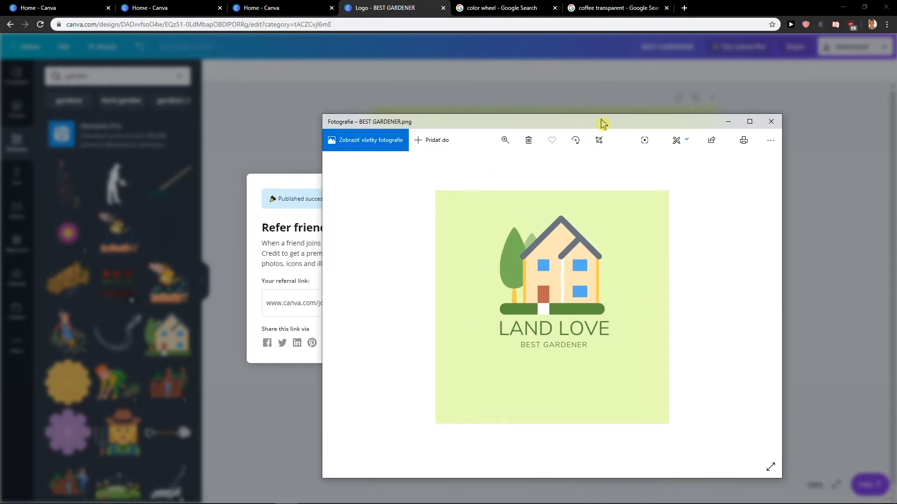
drag(600, 122, 541, 65)
drag(720, 420, 653, 425)
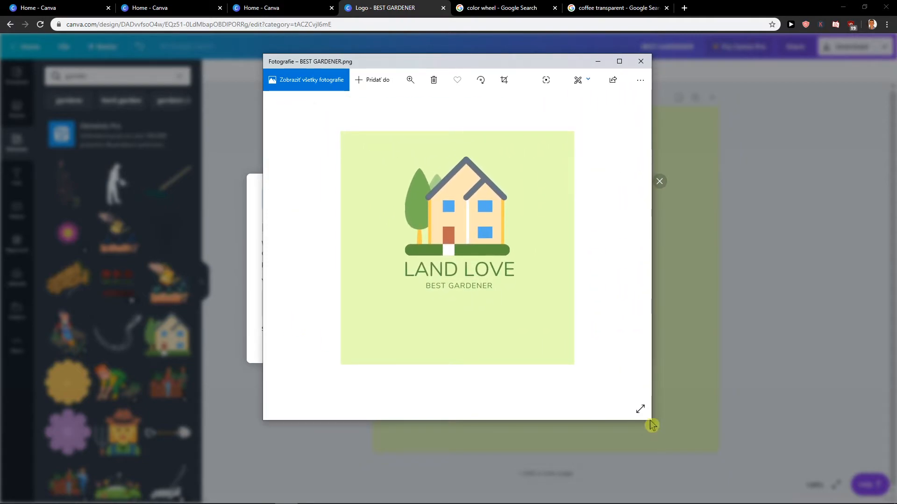
click(641, 61)
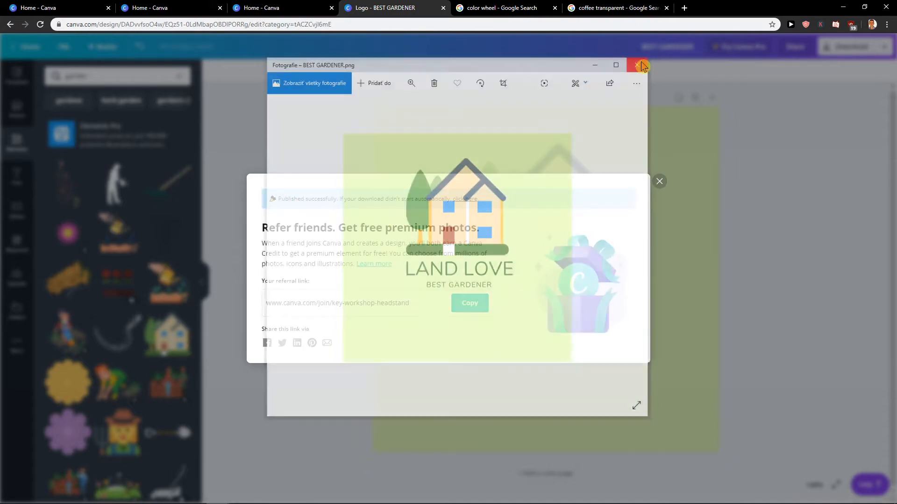
click(787, 178)
- Browse the logo templates and apply the free LIFT & PRESS fitness camp template to the page
click(17, 75)
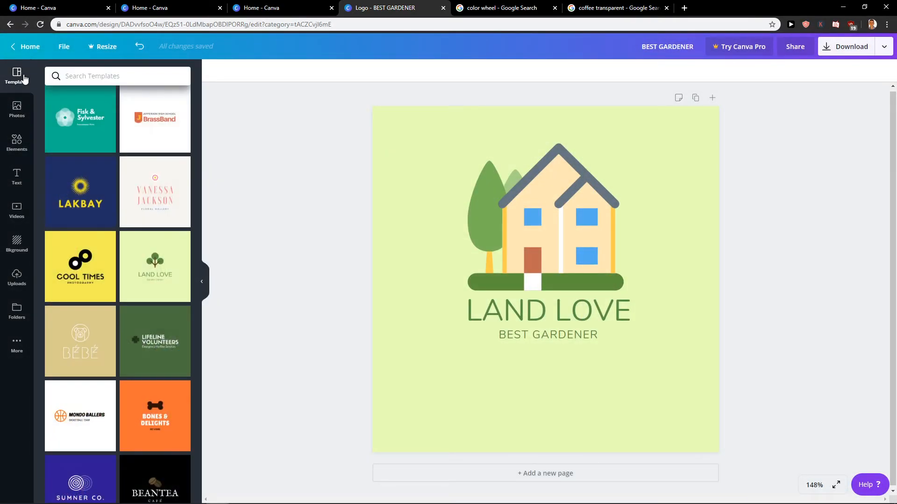
scroll(137, 187, up, 20)
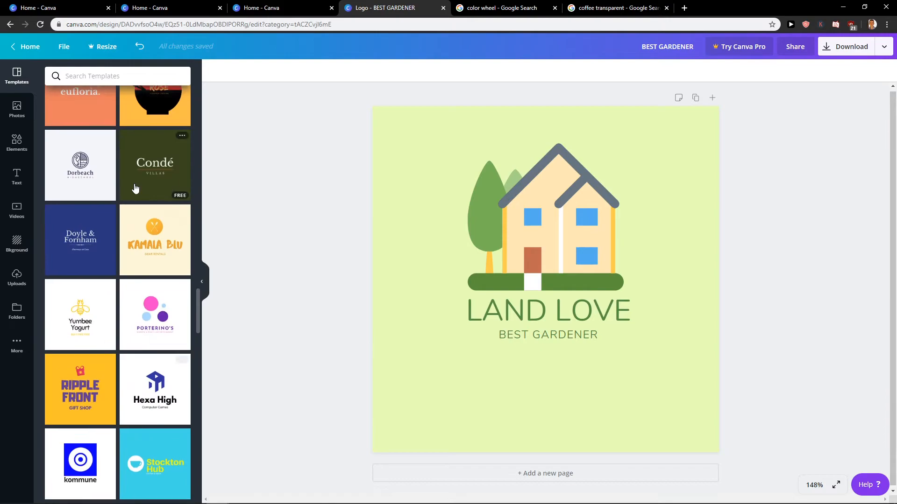
scroll(136, 188, up, 3)
scroll(139, 195, down, 15)
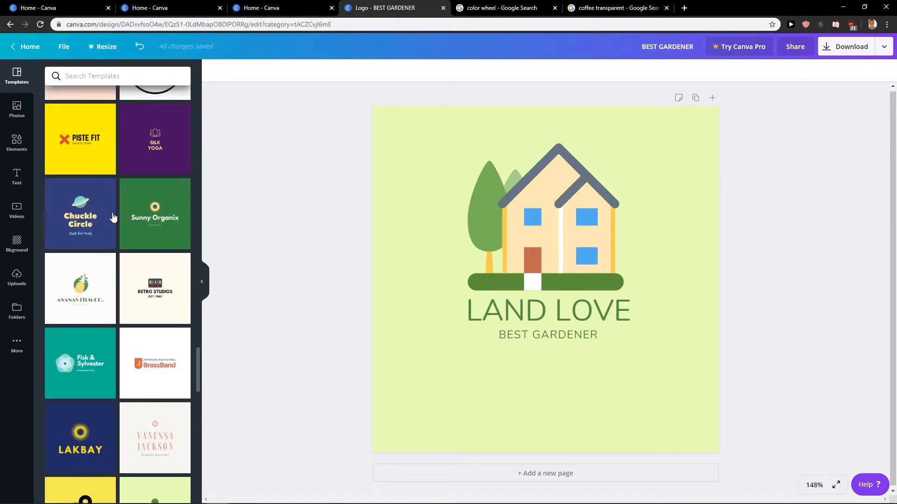
scroll(115, 216, down, 15)
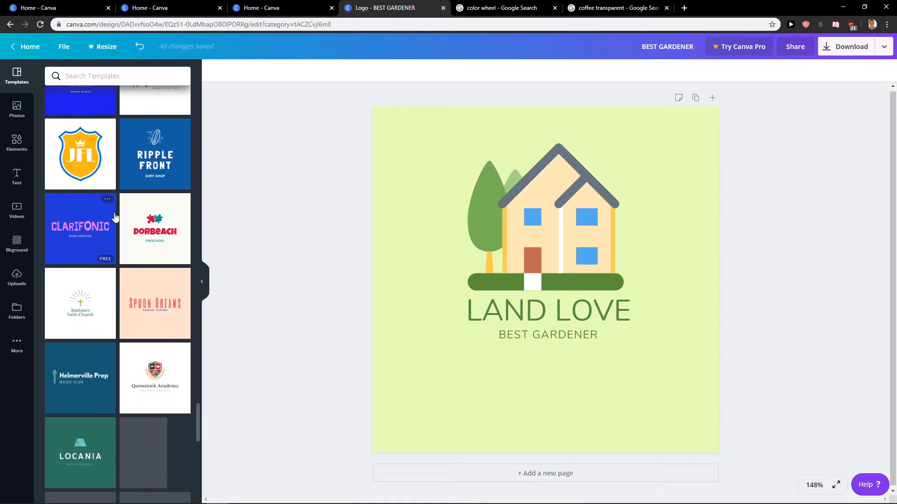
scroll(117, 217, down, 8)
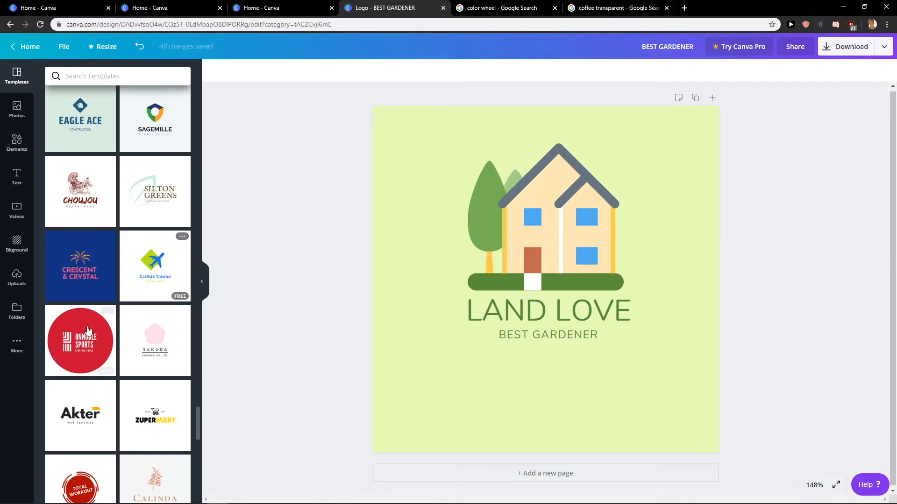
scroll(87, 330, down, 6)
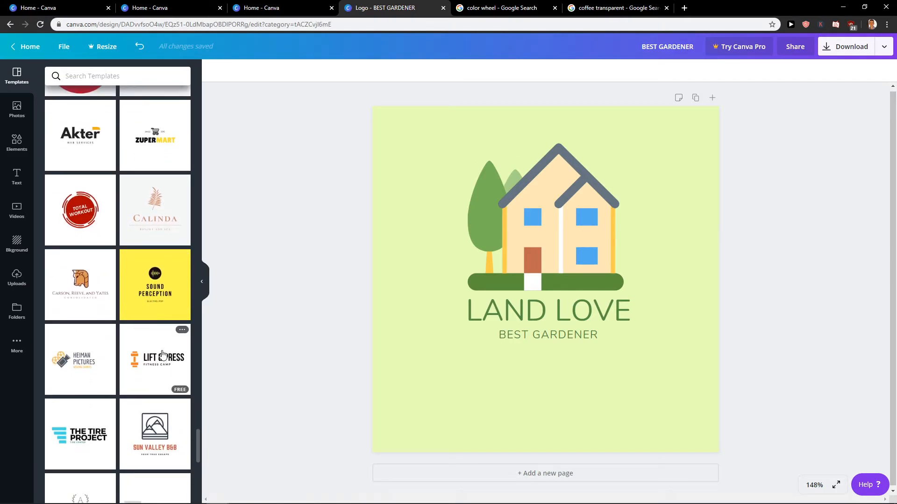
click(162, 357)
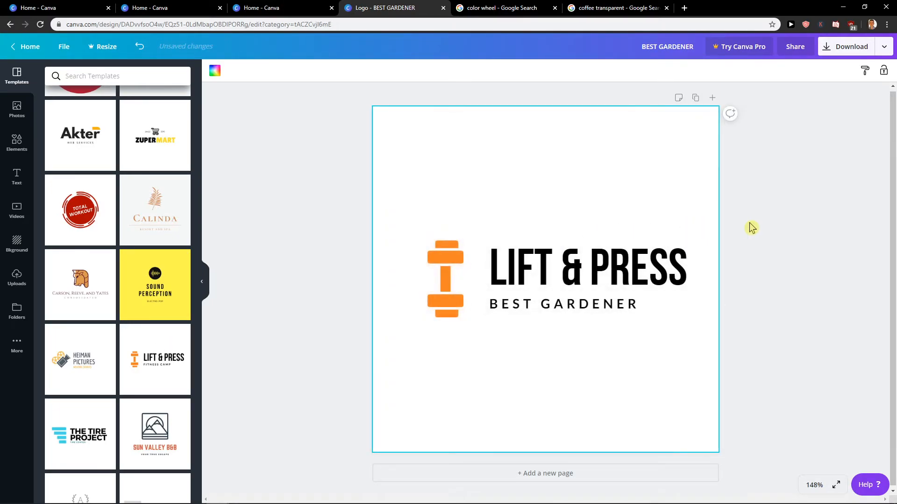
- Change the tagline under LIFT & PRESS to "BEST GYM EVER"
click(443, 286)
click(540, 298)
click(535, 304)
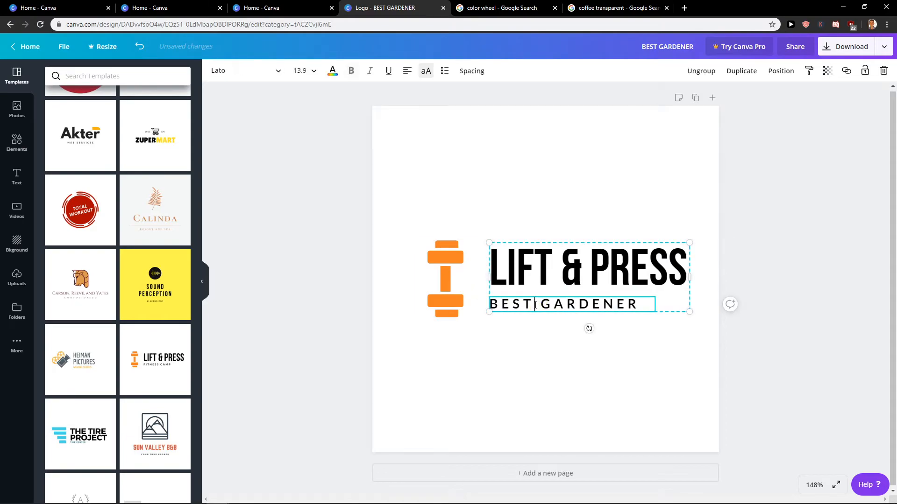
click(535, 305)
text(BE)
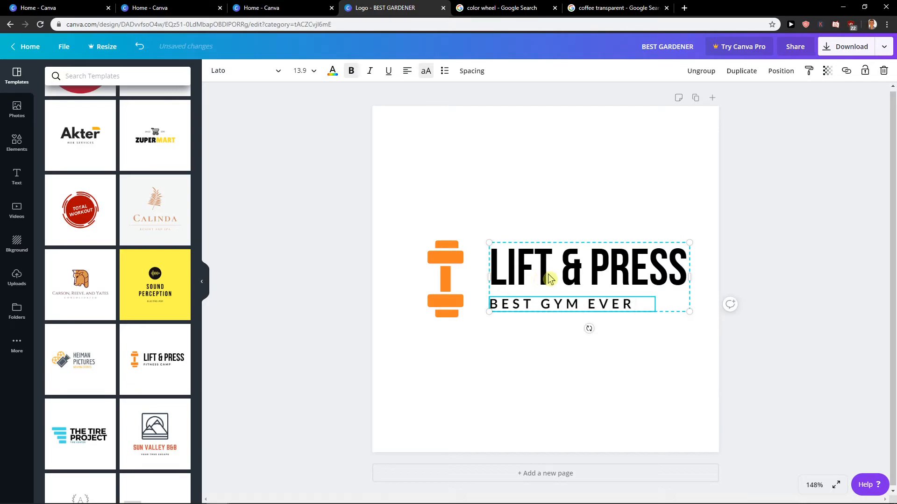
- Delete the orange dumbbell graphic and search the Elements library for "gym"
click(447, 283)
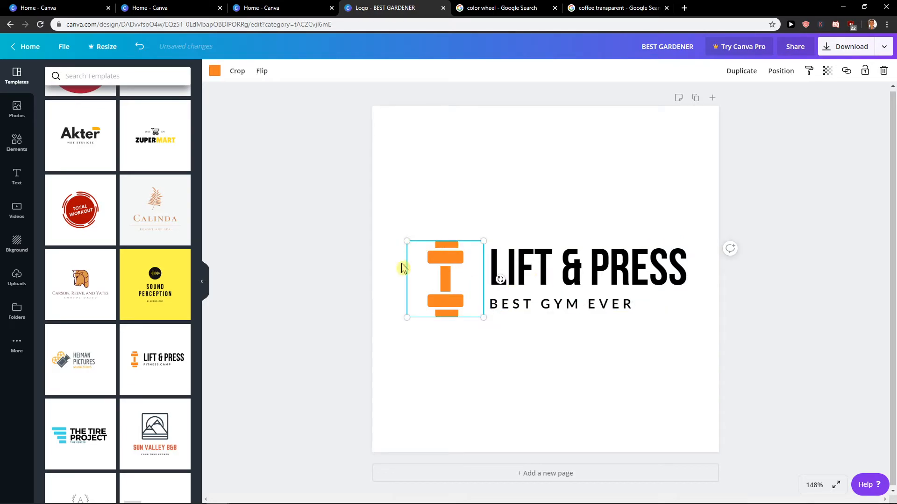
key(Delete)
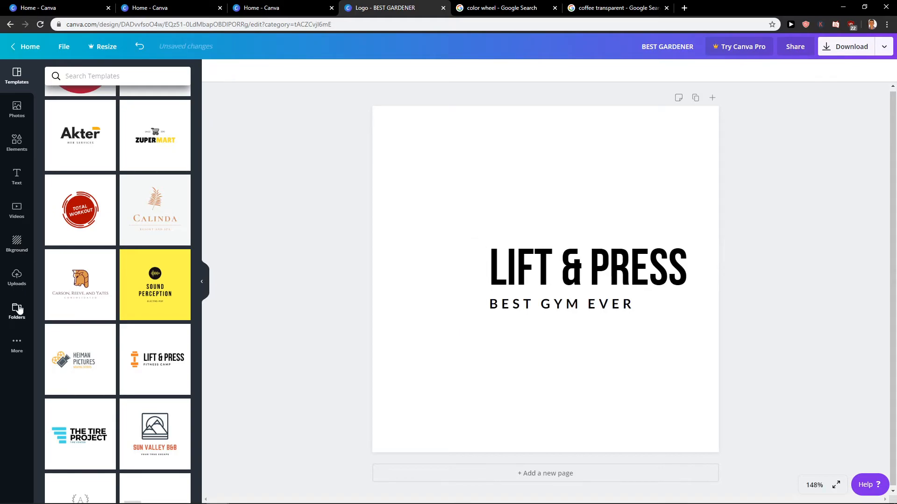
click(17, 142)
click(100, 78)
double_click(100, 77)
text(gym)
key(Return)
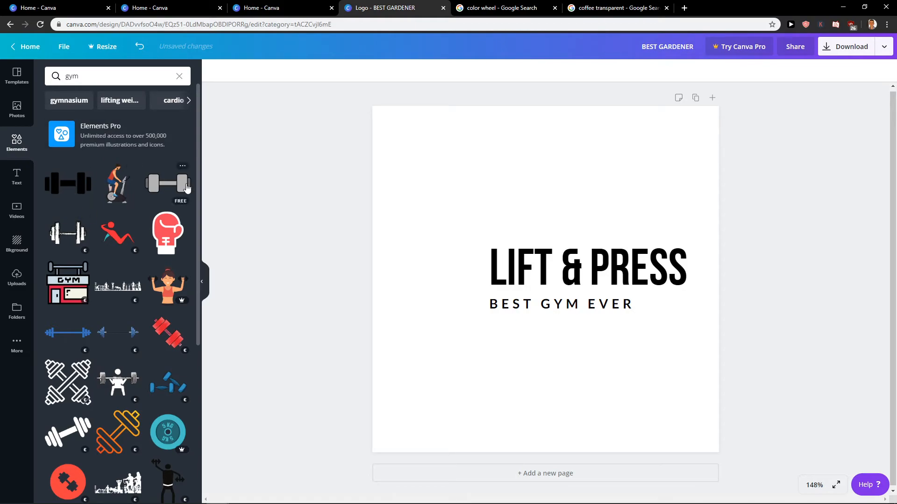
- Try the exercise-bike graphic beside the LIFT & PRESS text, resizing and repositioning it, and remove it
click(118, 191)
drag(523, 326, 421, 325)
mouse_move(508, 208)
mouse_down()
mouse_move(534, 192)
mouse_move(517, 208)
mouse_up()
drag(425, 253, 425, 248)
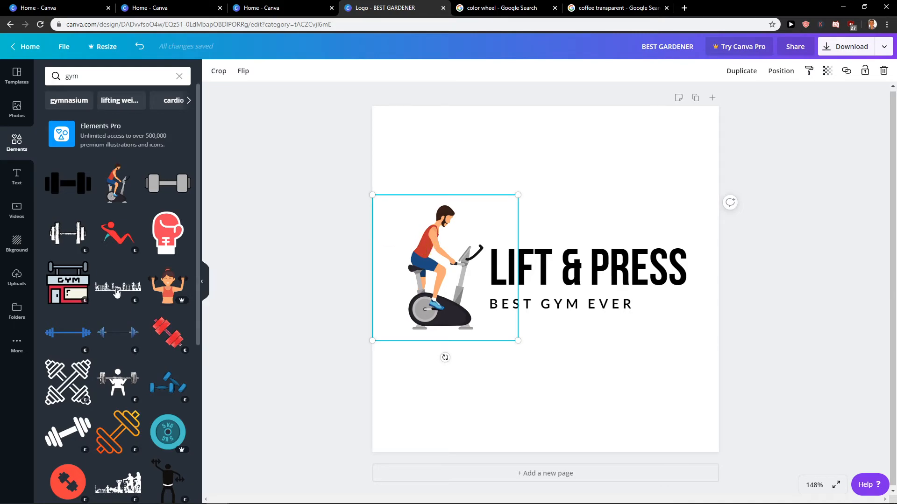
key(Delete)
- Try the gym building graphic beside the LIFT & PRESS text at a smaller size, and remove it
drag(70, 285, 456, 308)
drag(502, 337, 472, 322)
drag(398, 297, 417, 299)
key(Delete)
- Place the free gray dumbbell graphic upright beside the LIFT & PRESS text and nudge the text group closer to it
scroll(168, 314, down, 8)
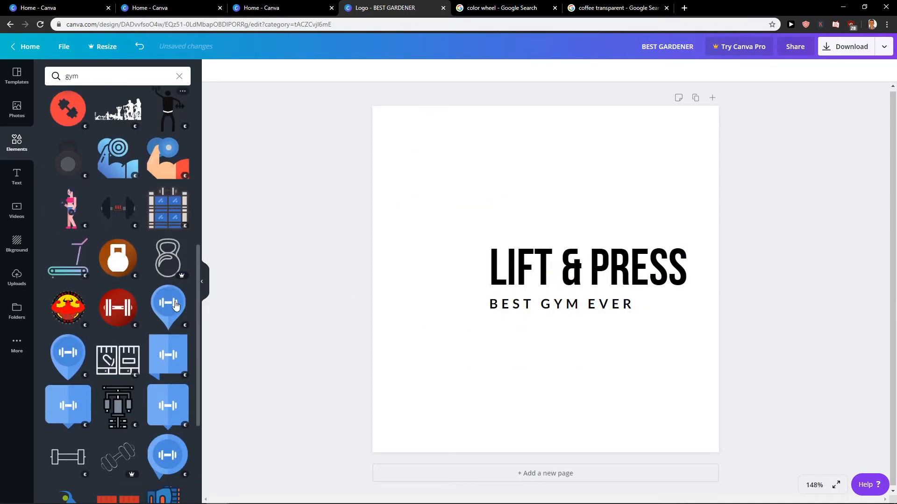
scroll(168, 314, down, 10)
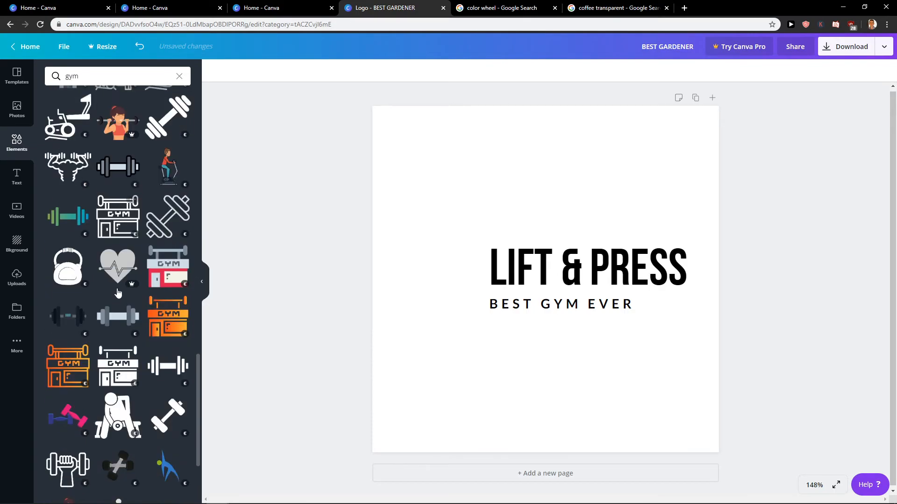
scroll(115, 292, up, 20)
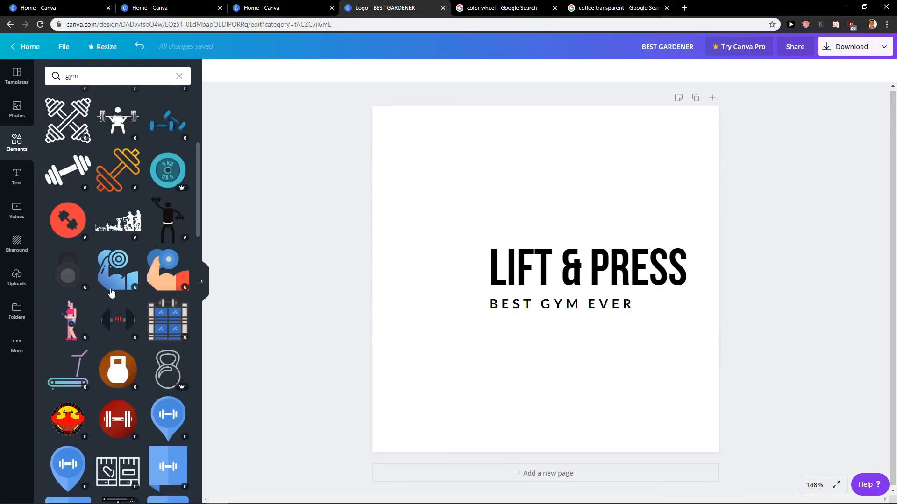
scroll(110, 286, up, 1)
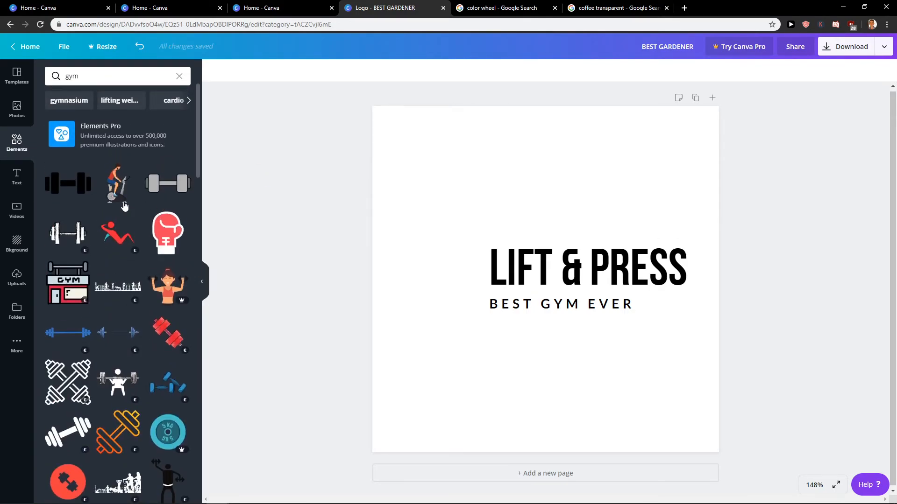
click(180, 186)
drag(499, 286, 453, 286)
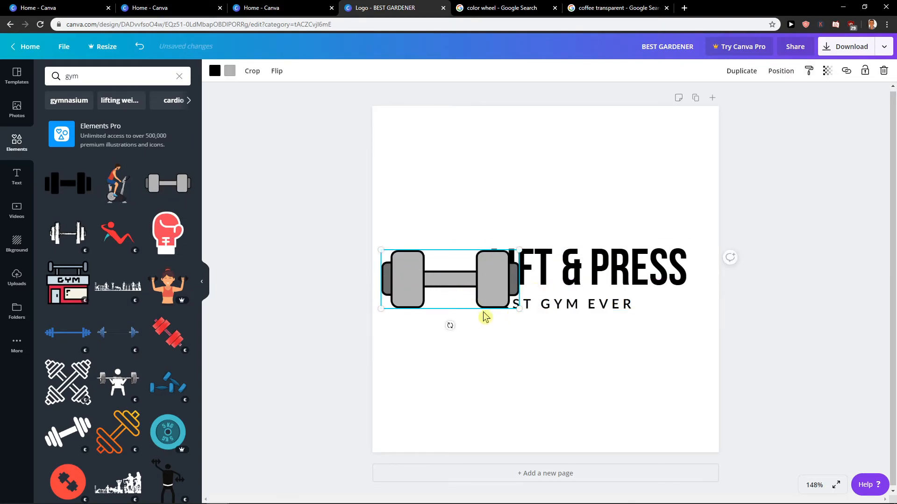
drag(450, 325, 512, 277)
drag(470, 224, 494, 216)
drag(430, 232, 435, 238)
click(739, 332)
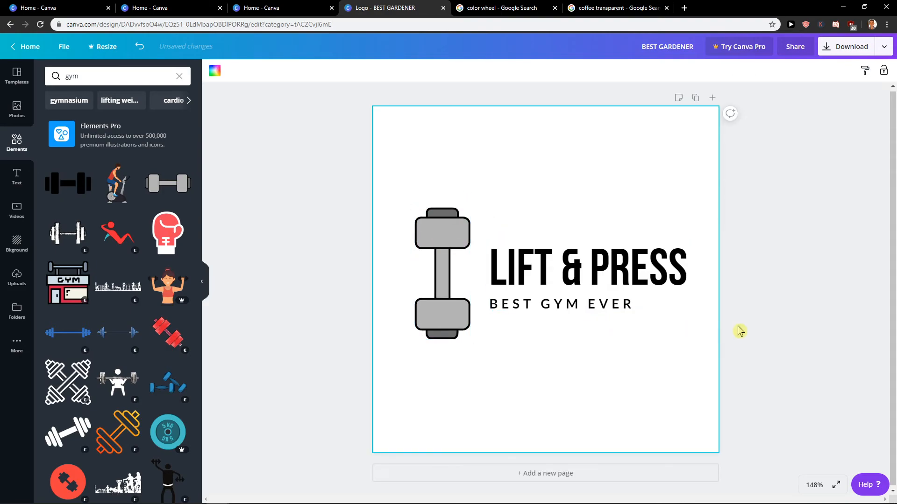
drag(596, 267, 591, 265)
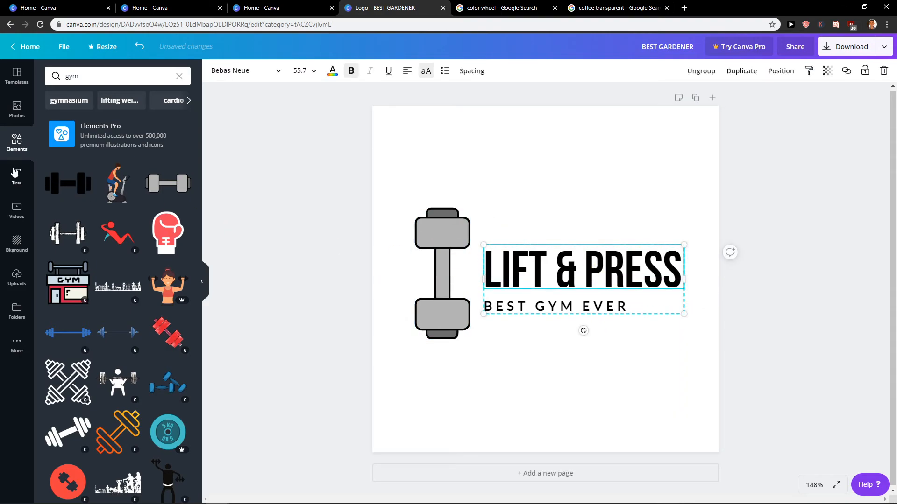
- Try a filled square shape over the logo with its transparency set to 0, look at its color options, and delete it
click(17, 142)
scroll(100, 268, down, 4)
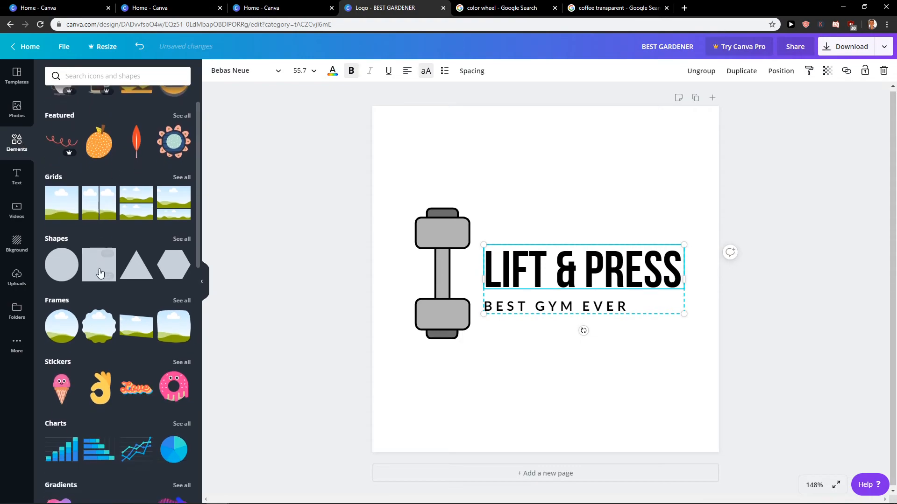
scroll(101, 272, up, 1)
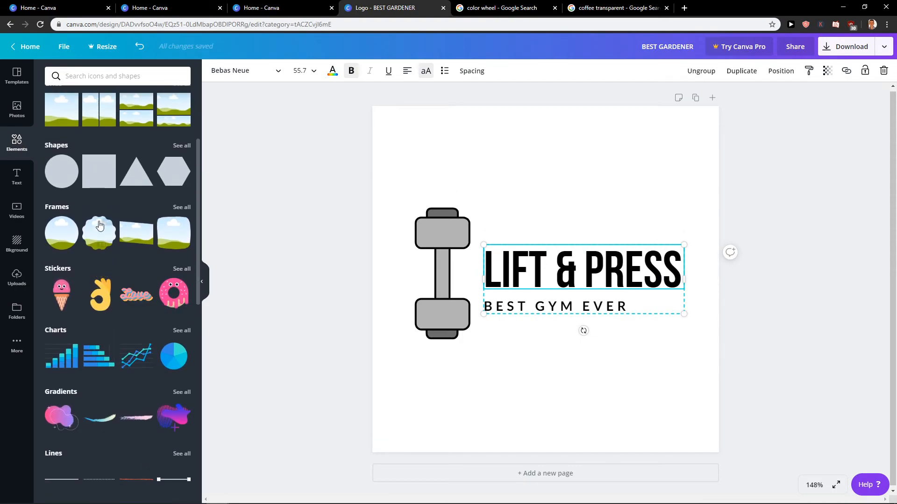
click(97, 173)
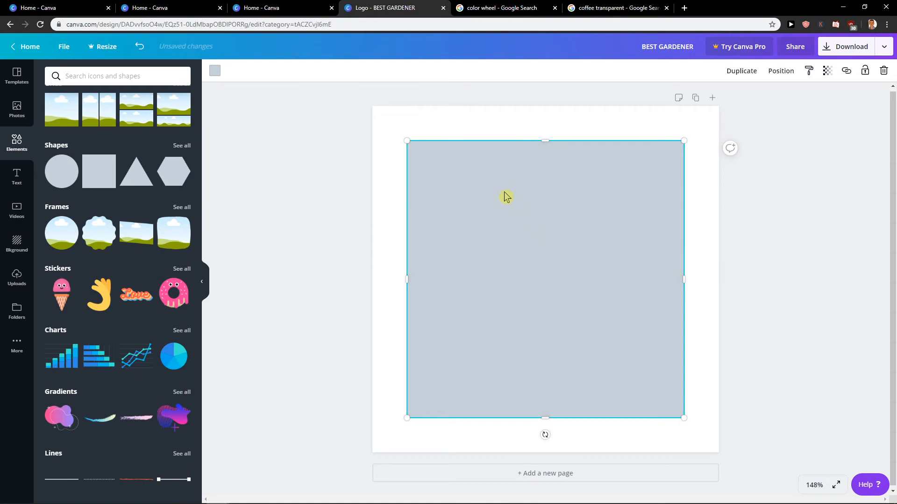
click(827, 70)
drag(805, 95, 723, 108)
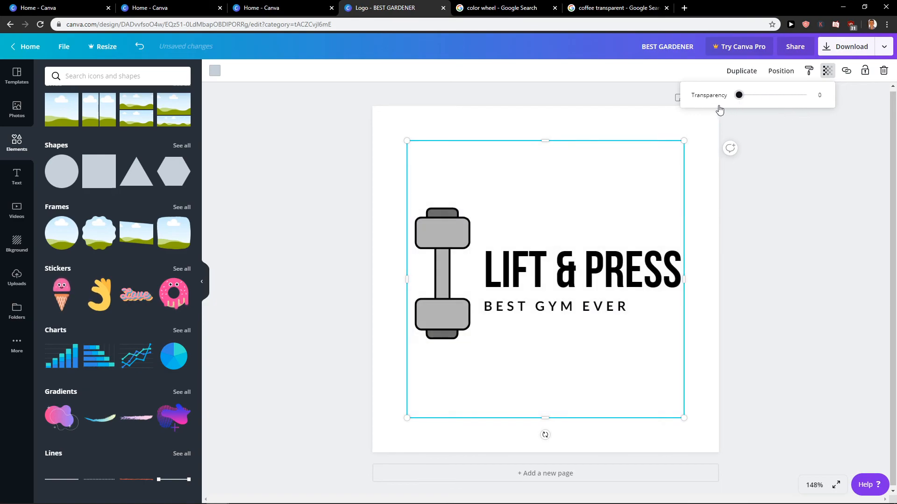
scroll(105, 272, down, 5)
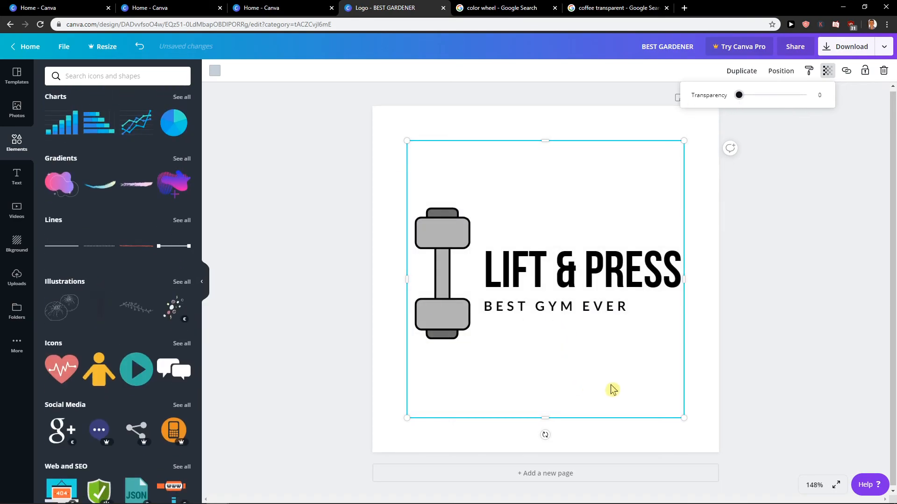
click(214, 71)
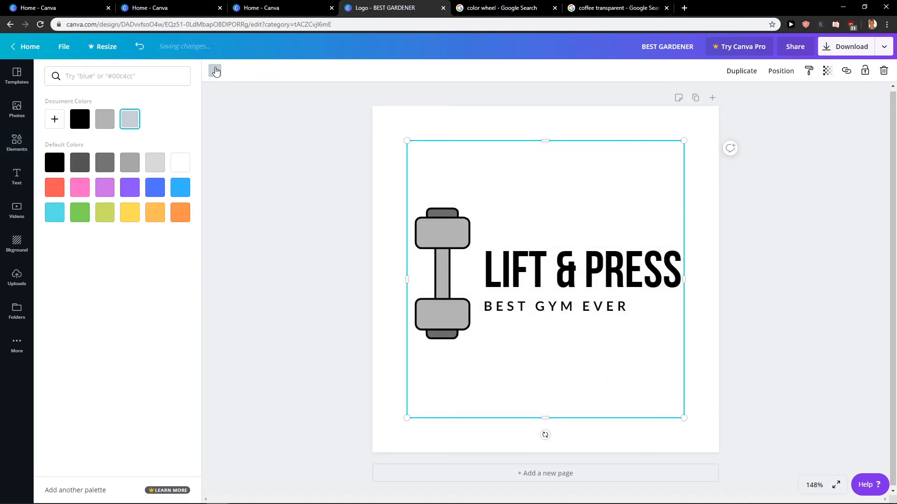
click(215, 71)
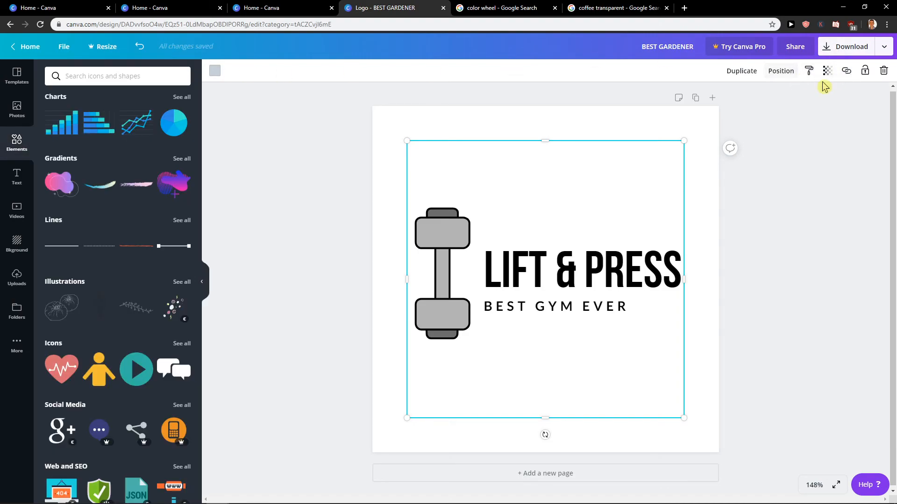
mouse_move(694, 408)
mouse_down()
mouse_move(704, 400)
mouse_move(709, 409)
mouse_up()
key(Delete)
- Add the rounded square outline from the full Shapes collection and enlarge it to frame the dumbbell and text
scroll(171, 292, up, 1)
scroll(169, 292, up, 4)
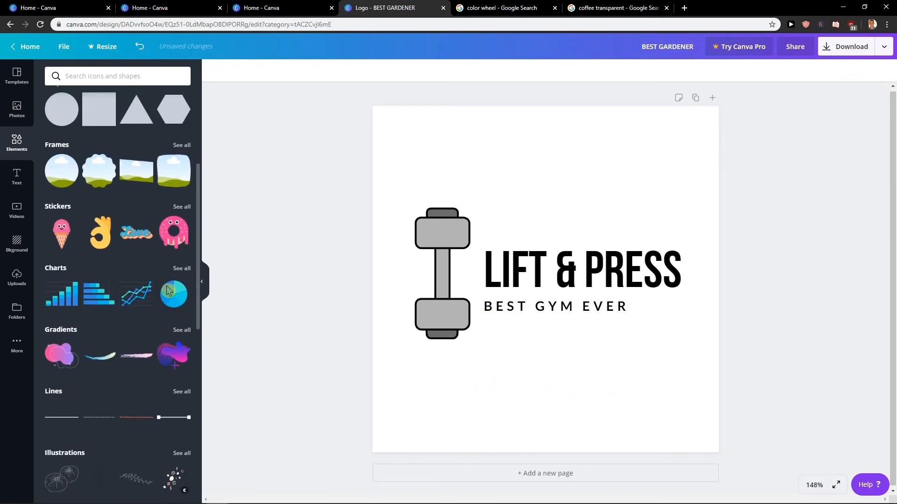
click(197, 99)
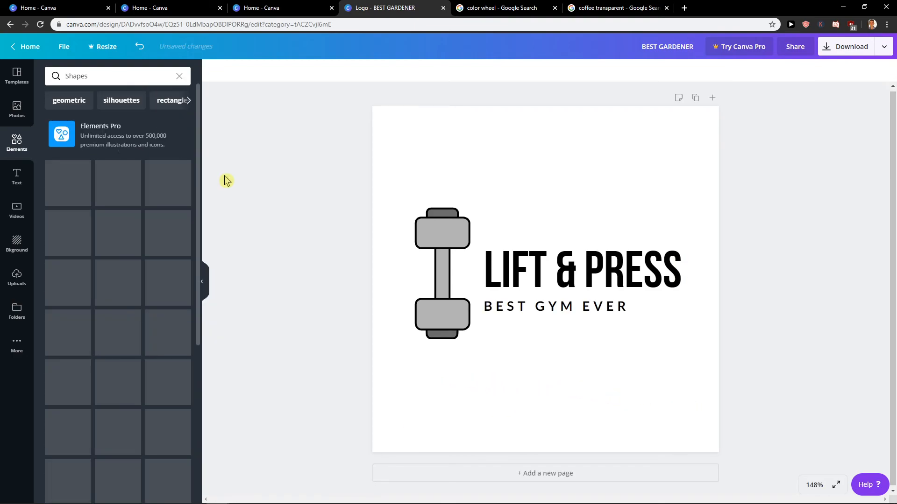
scroll(145, 202, down, 3)
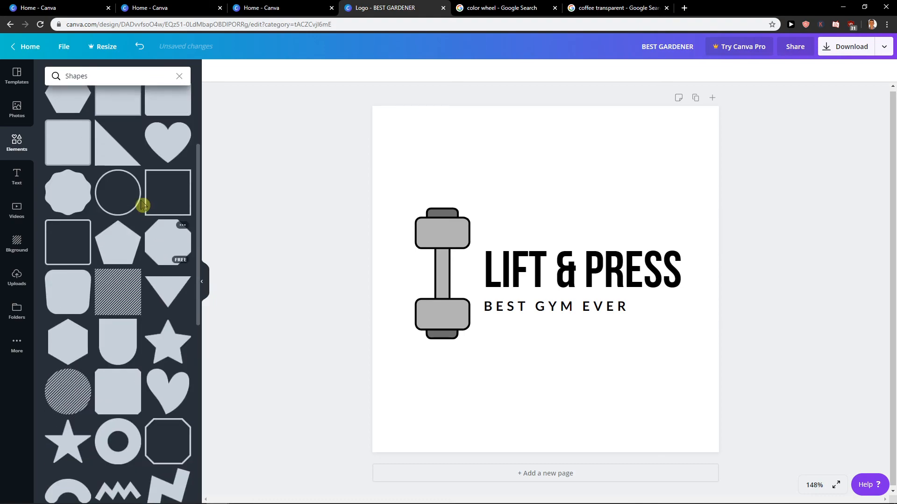
click(67, 256)
drag(683, 414, 710, 421)
drag(558, 176, 548, 136)
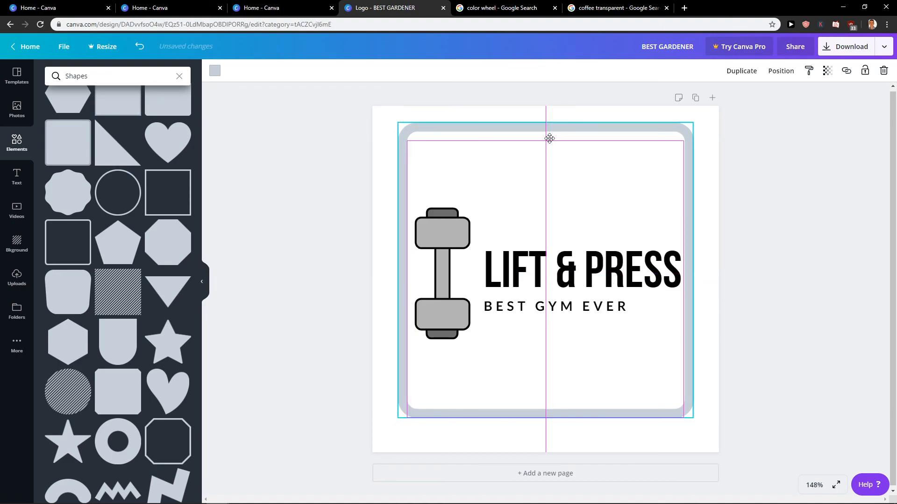
drag(691, 415, 671, 397)
- Color the rounded frame coral red from the default colors and shift it slightly so it surrounds the logo evenly
click(214, 71)
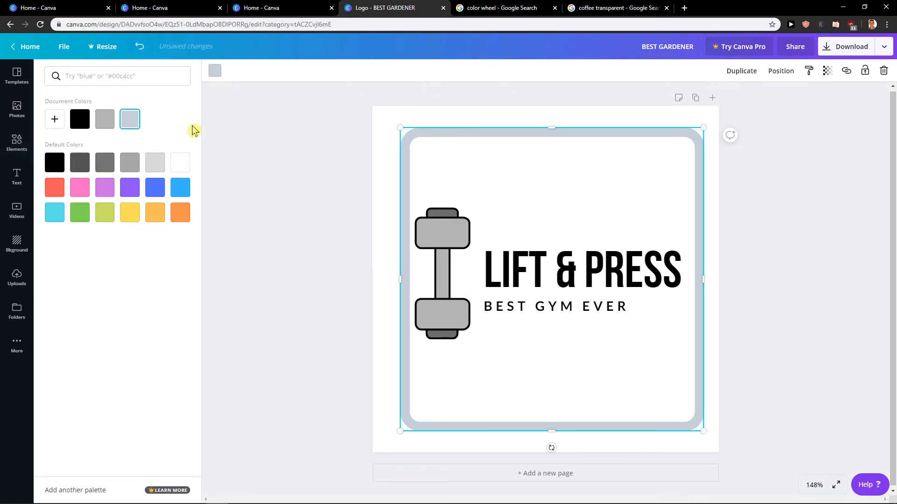
click(55, 188)
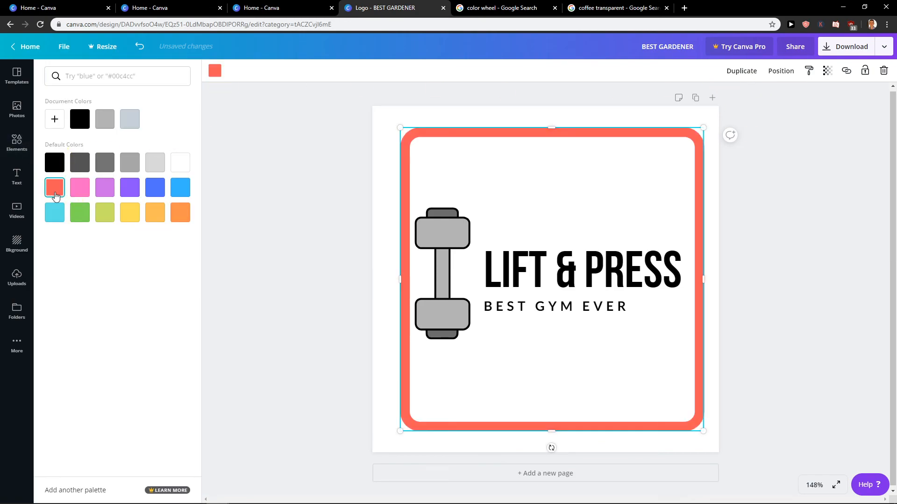
click(326, 386)
drag(408, 399, 401, 398)
click(841, 353)
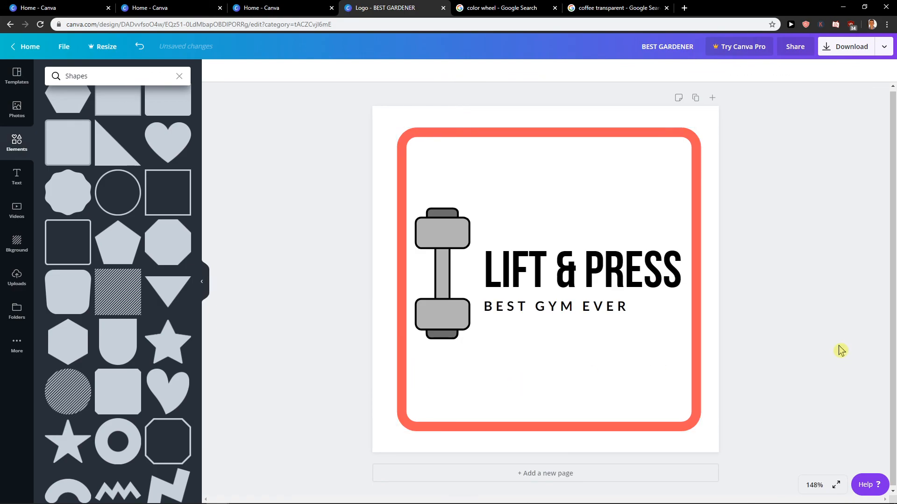